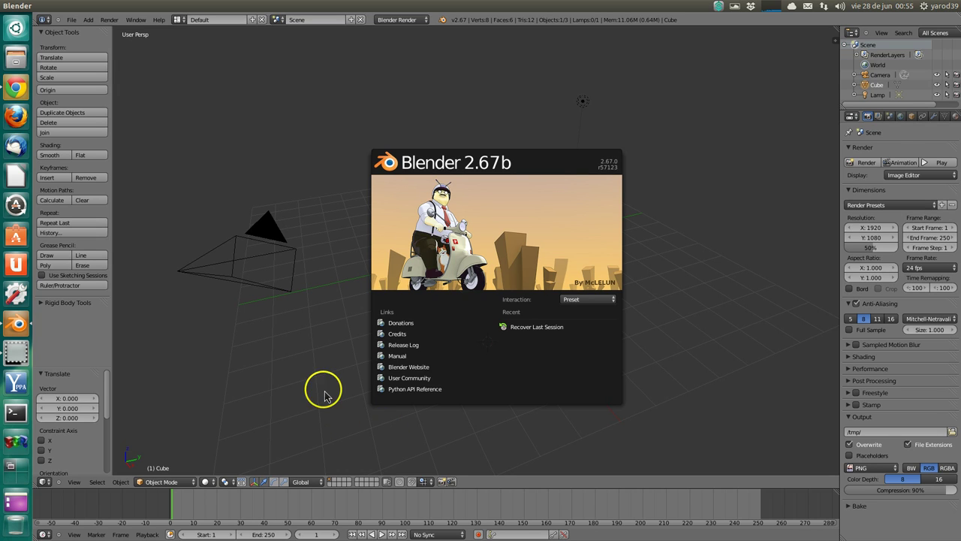
Dismiss the welcome splash to reveal the default cube, camera and lamp scene
left_click(333, 319)
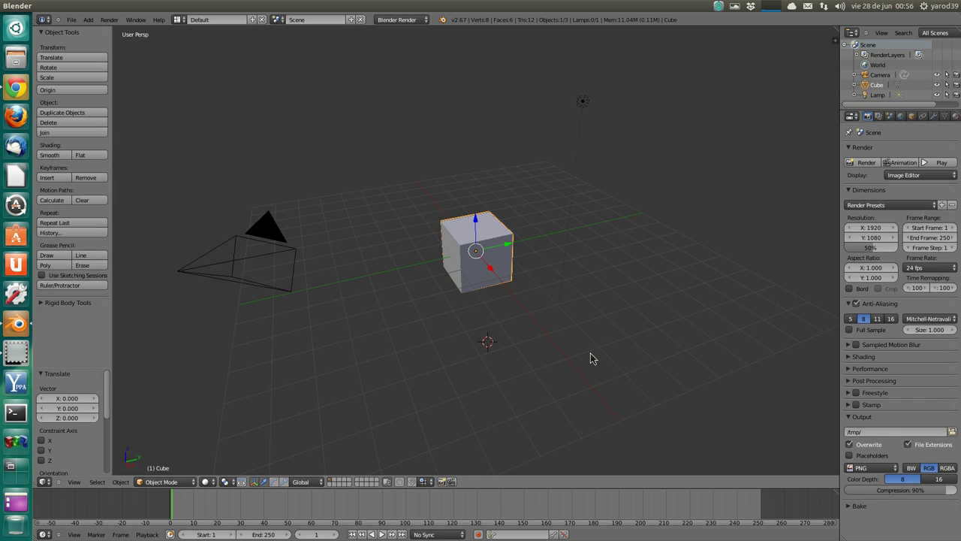
left_click(29, 364)
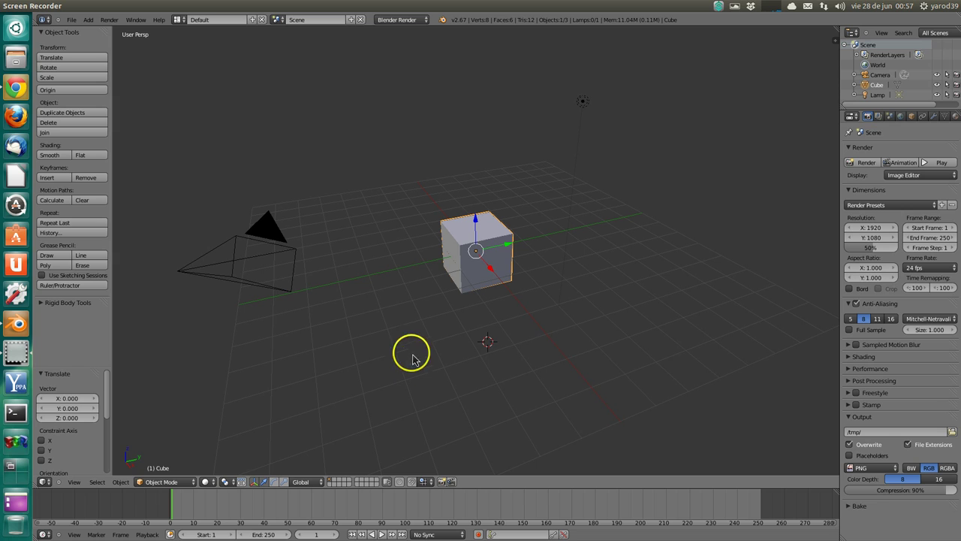
left_click(472, 276)
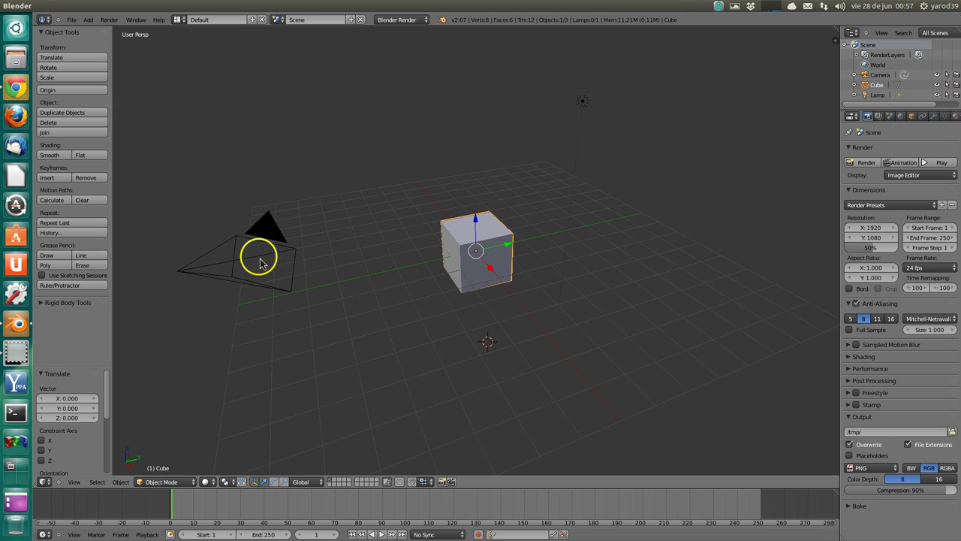
Select camera, lamp and cube in turn, finishing with the camera and lamp selected together
right_click(261, 263)
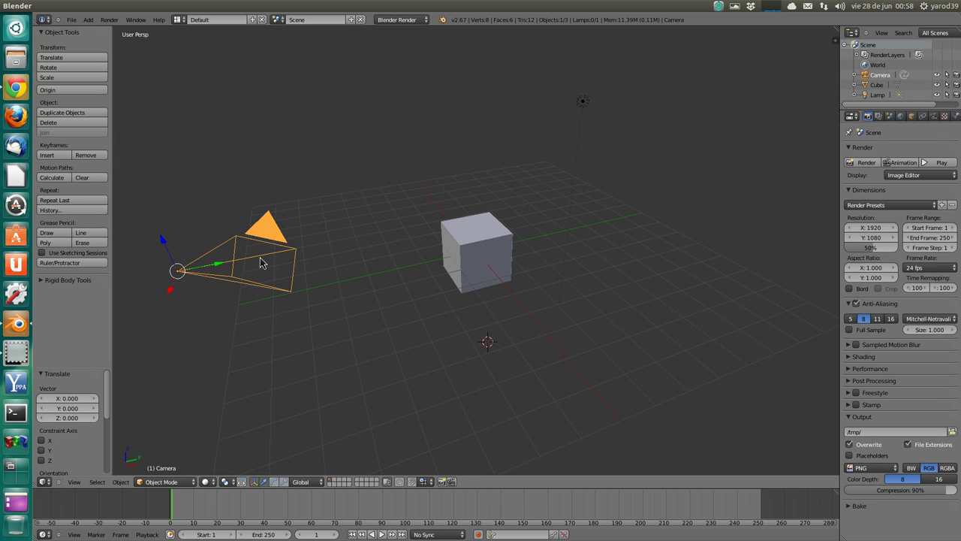
right_click(585, 105)
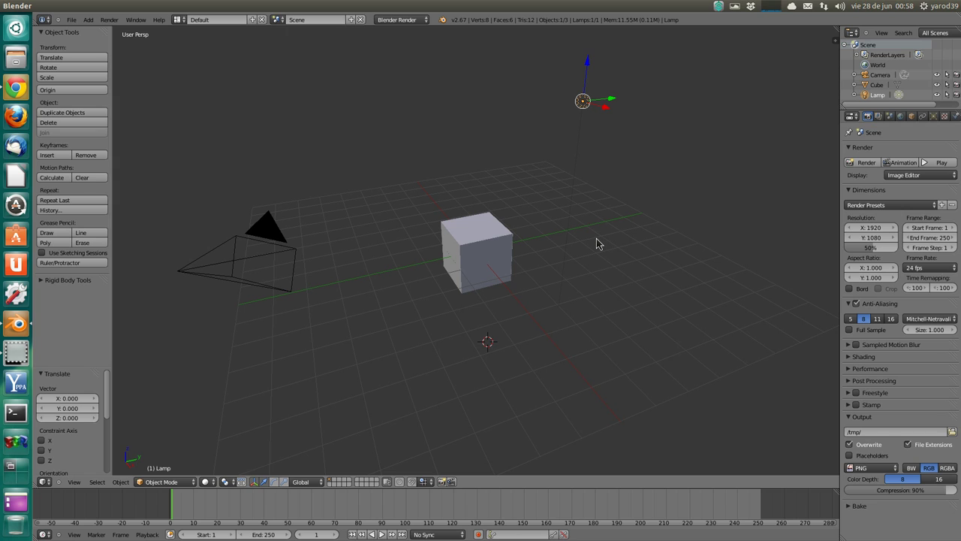
right_click(482, 258)
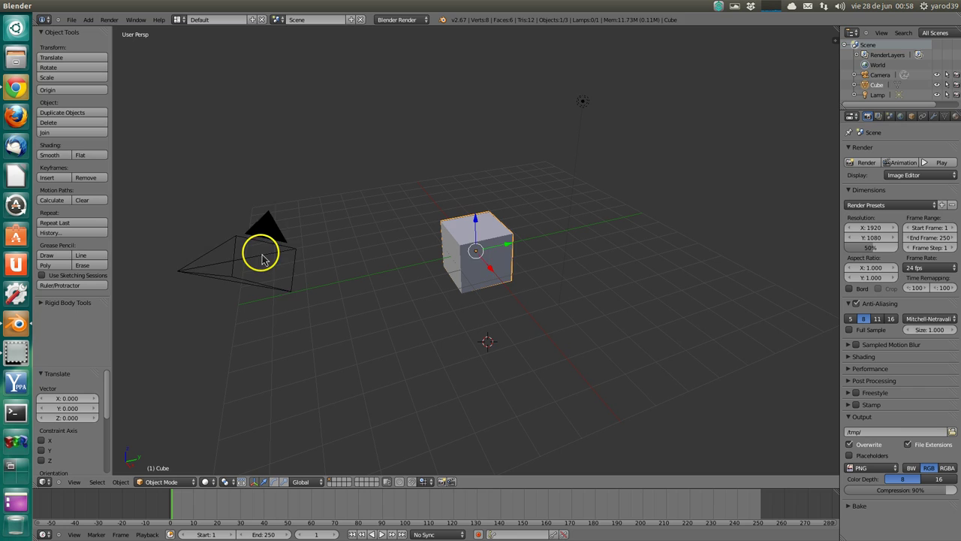
right_click(260, 253)
right_click(579, 107)
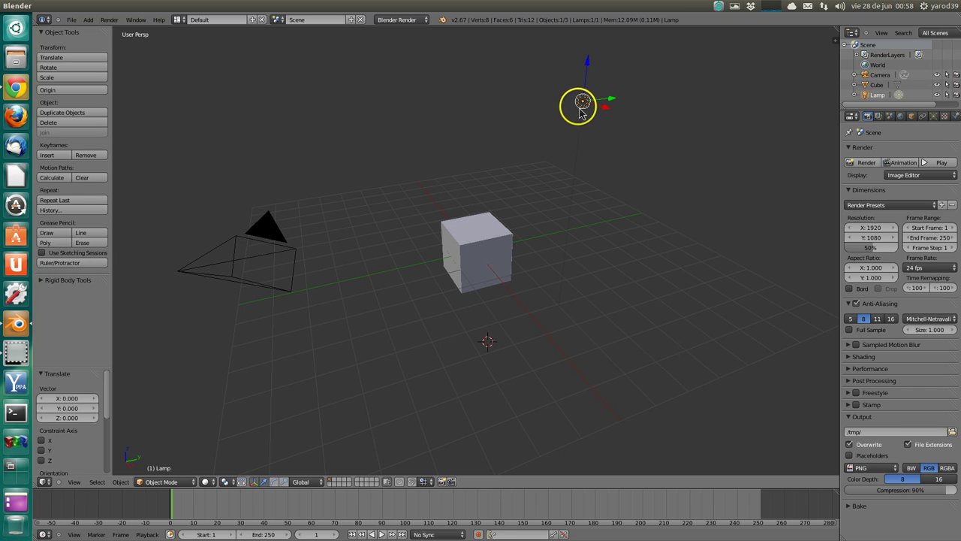
right_click(481, 242)
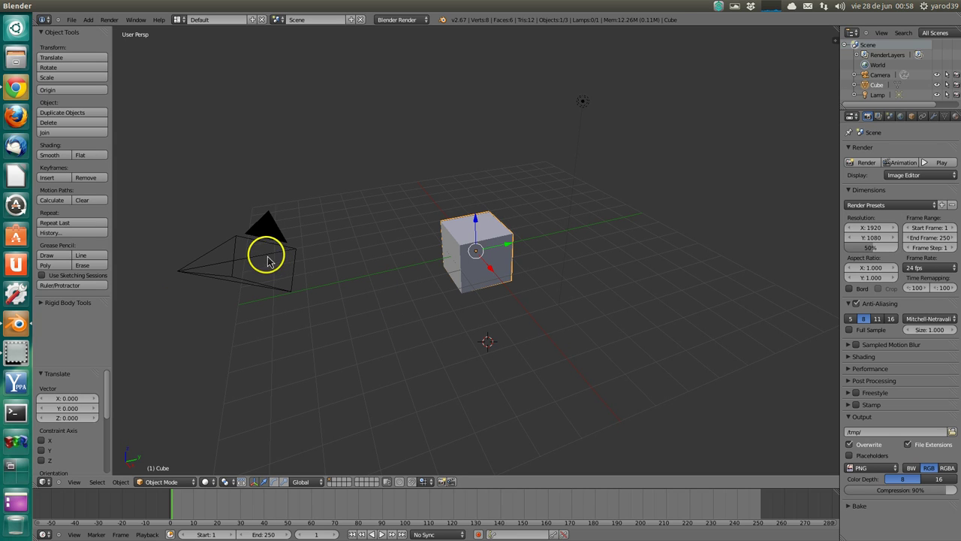
right_click(266, 253)
right_click(586, 104)
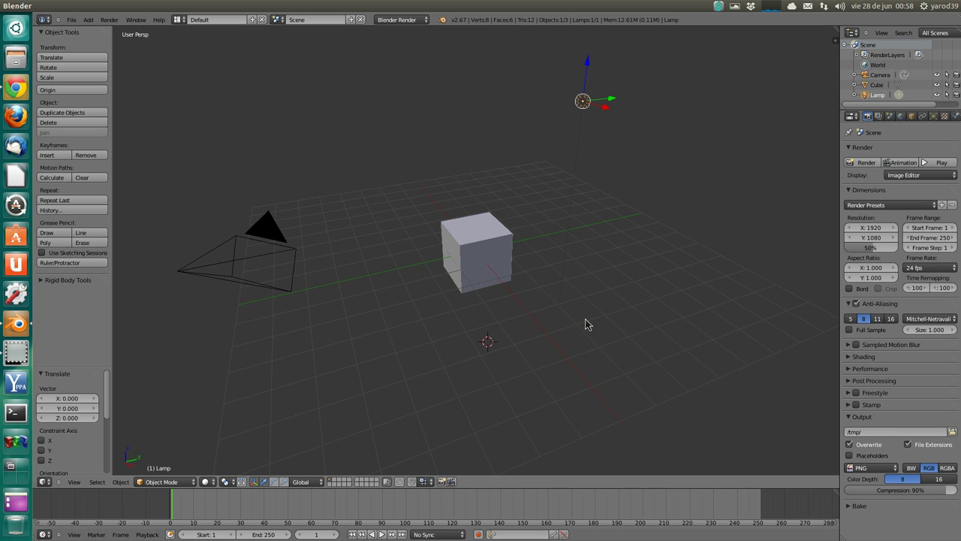
right_click(484, 241)
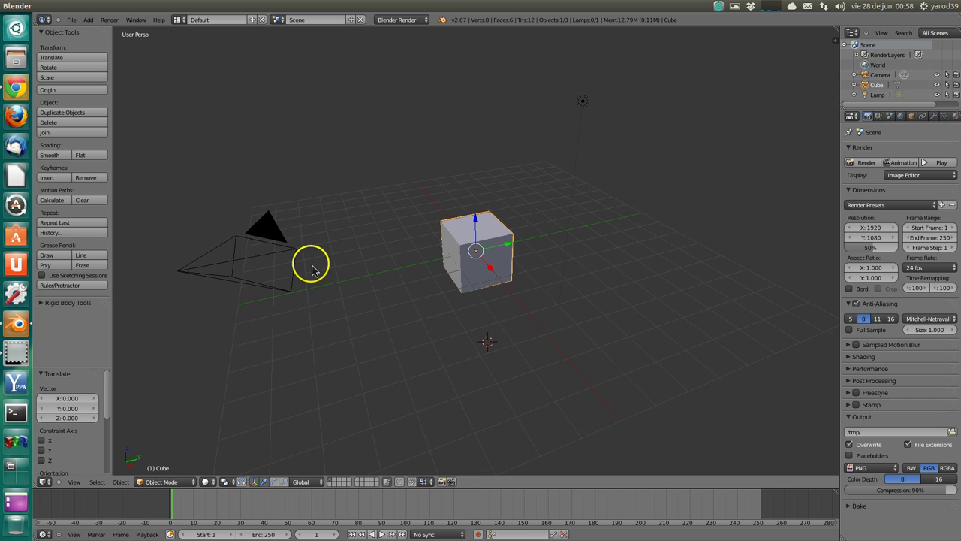
right_click(272, 259)
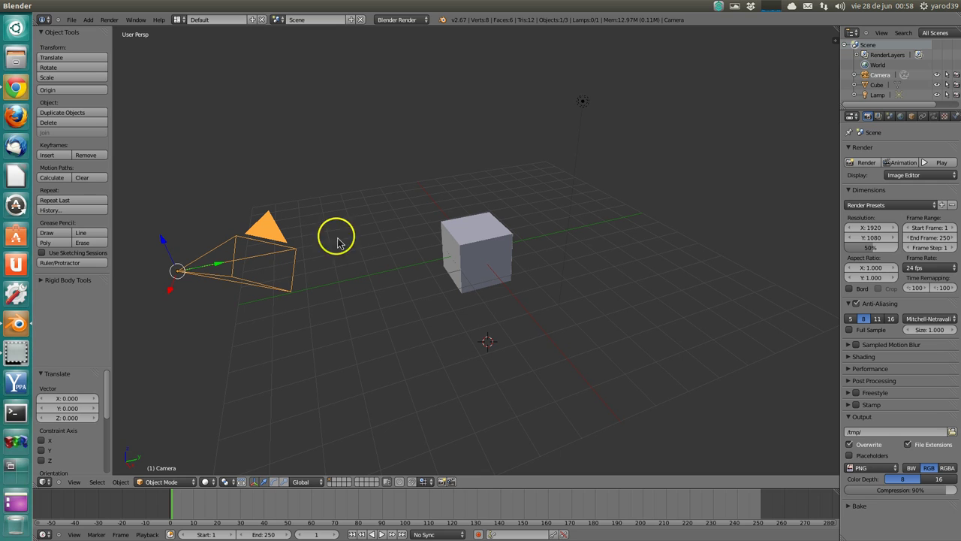
right_click(583, 105, "shift")
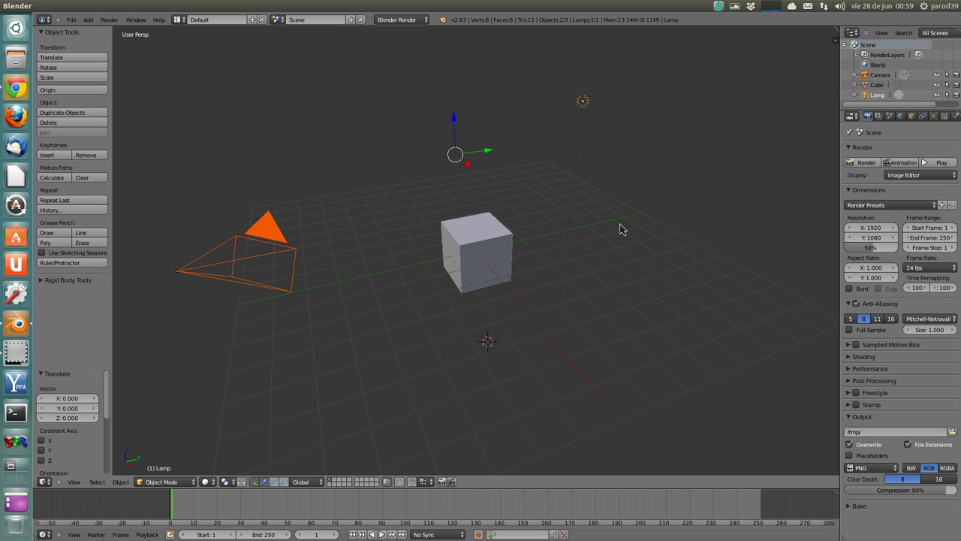
Delete the selected camera and lamp, confirming the prompt, then select the remaining cube
key("Delete")
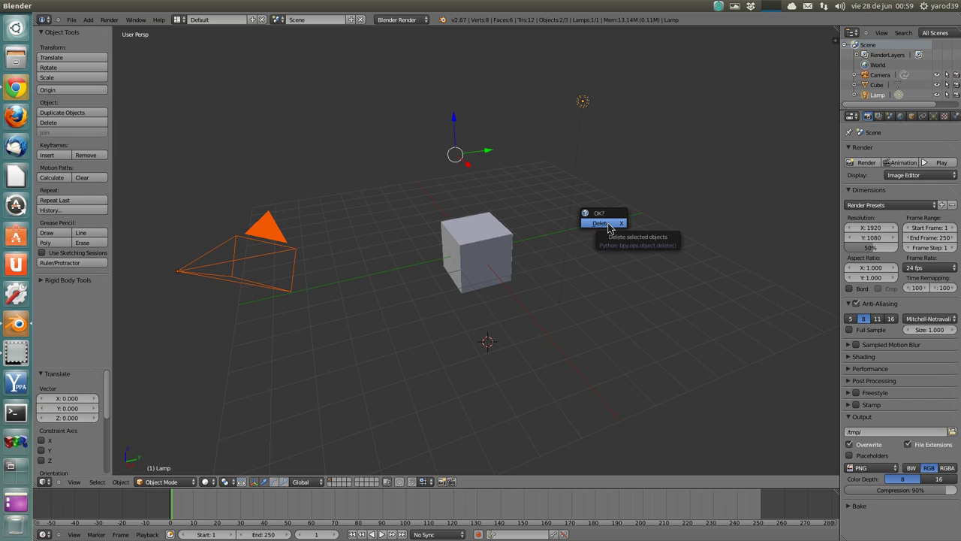
left_click(609, 227)
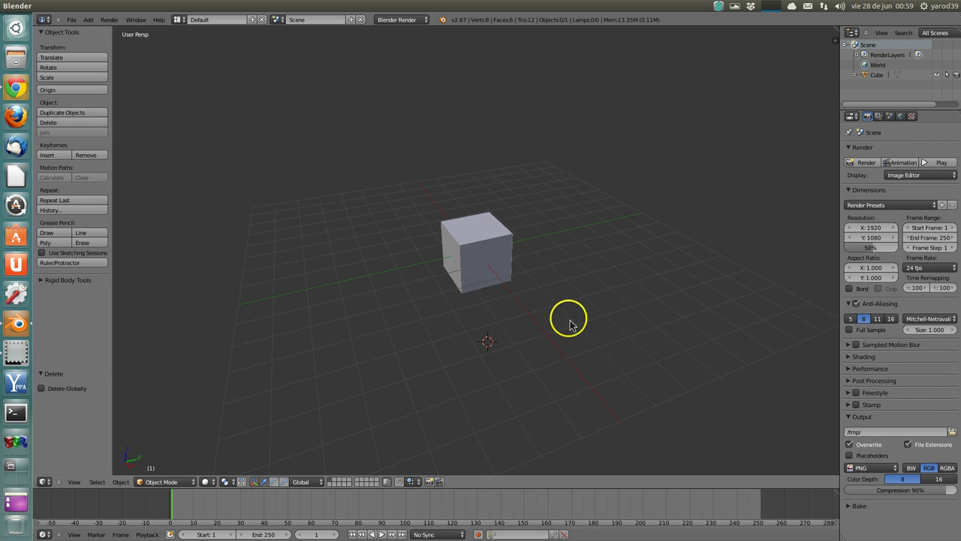
right_click(486, 263)
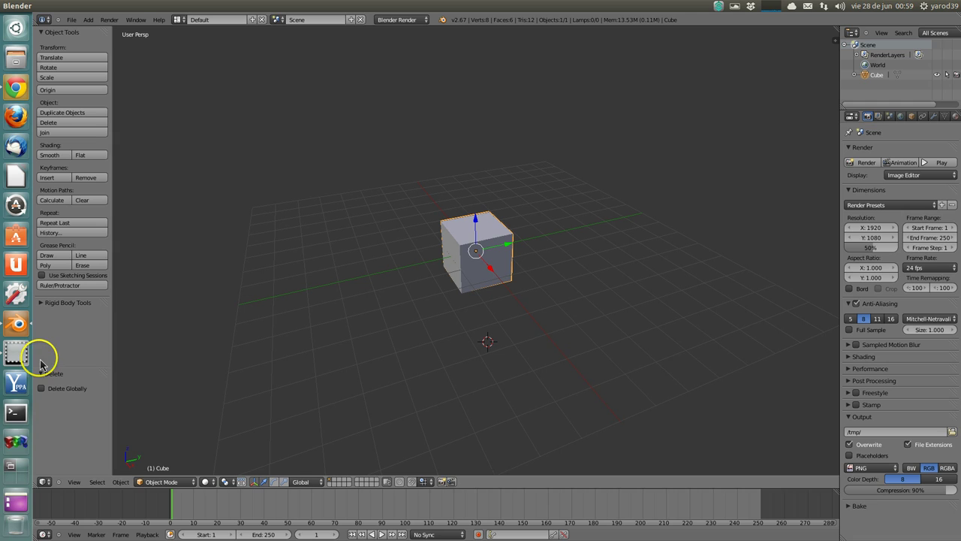
Translate the cube to the right by 2.121, 3.031 and -1.345 on X, Y, Z
left_click(18, 354)
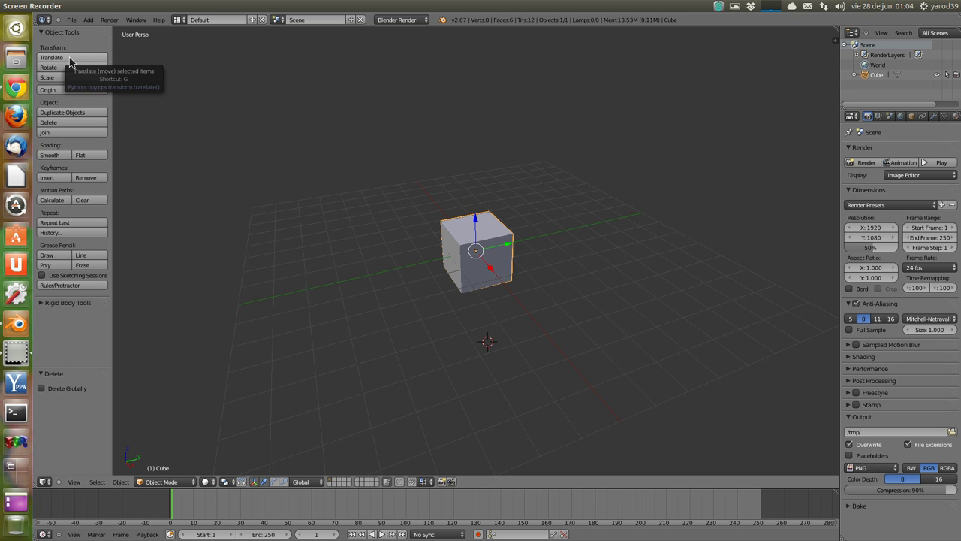
left_click(70, 61)
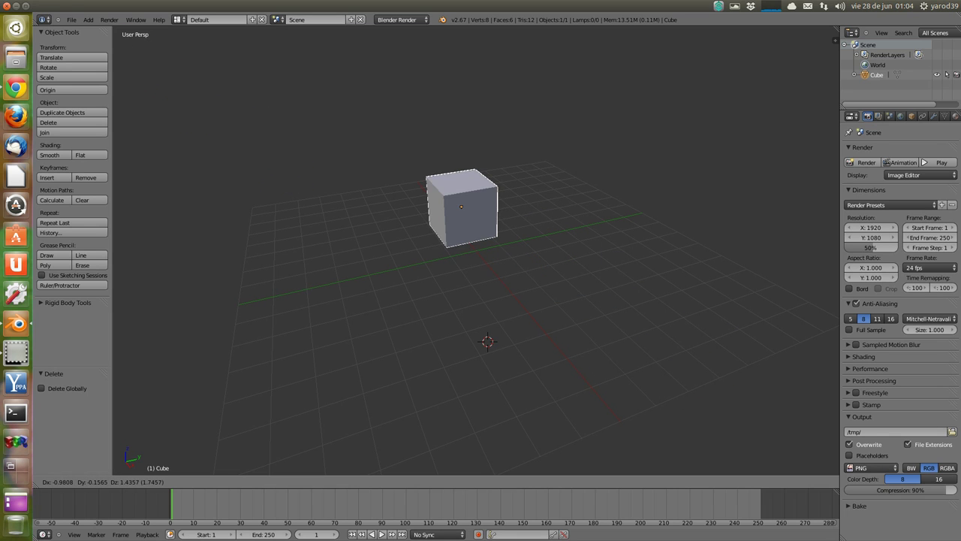
left_click(166, 101)
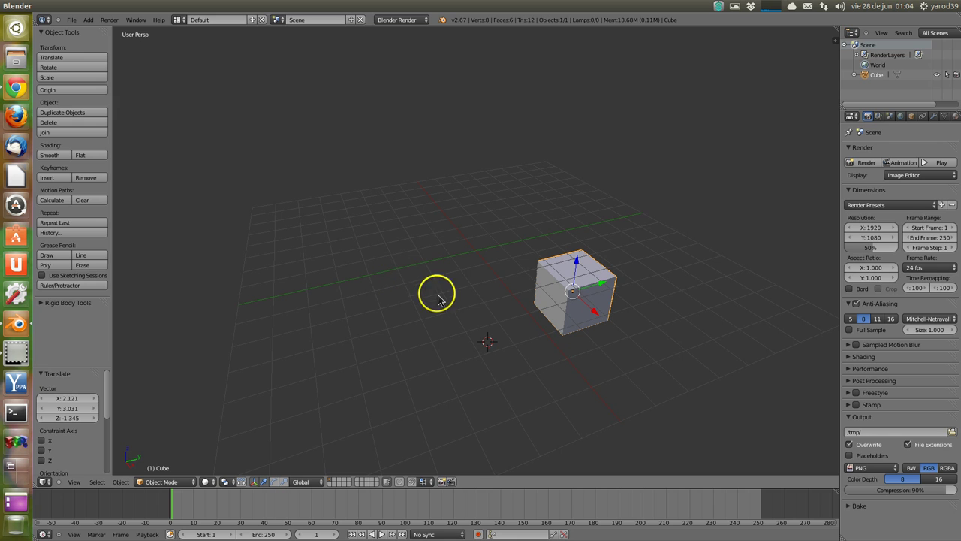
Grab the cube with G and drop it back near the grid centre
key("g")
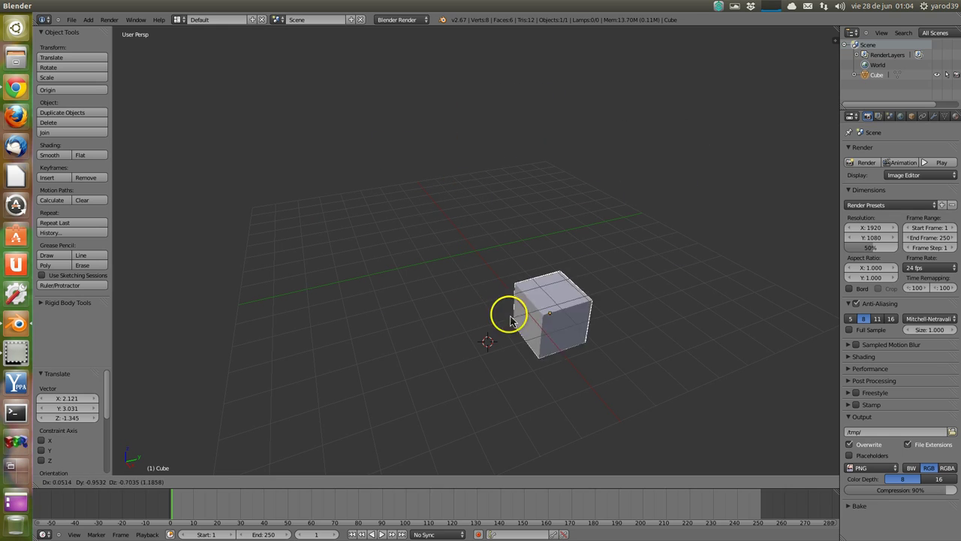
right_click(379, 253)
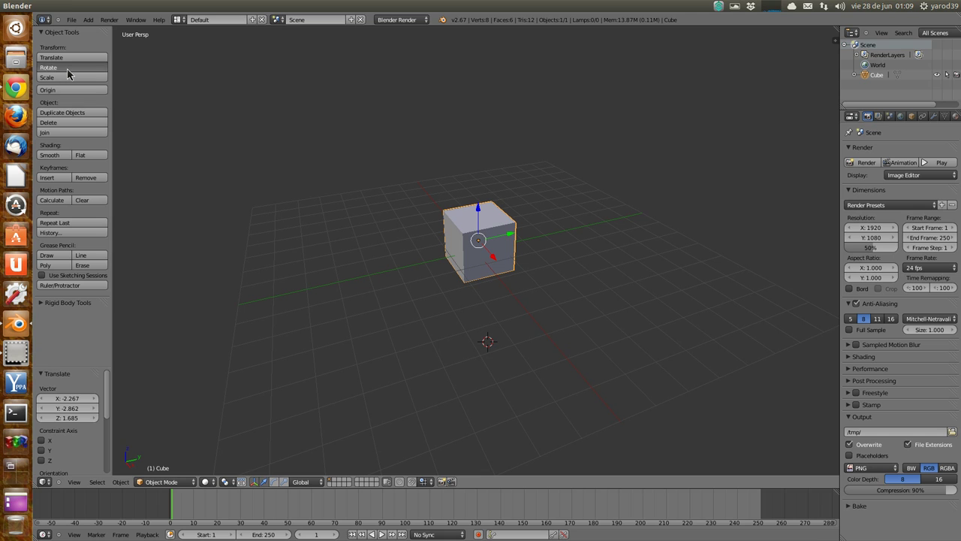
Rotate the cube twice, leaving it tilted at 128.31° near the grid centre
left_click(67, 69)
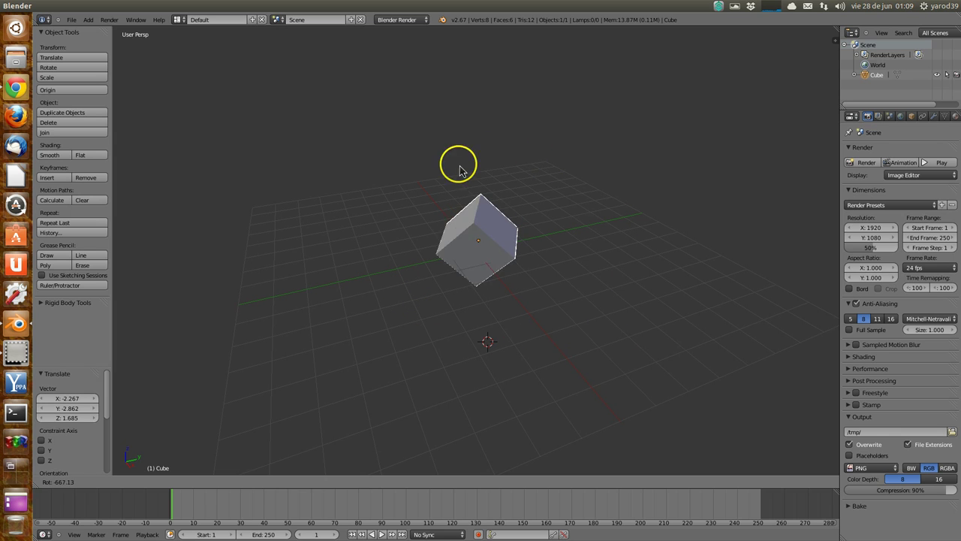
left_click(394, 222)
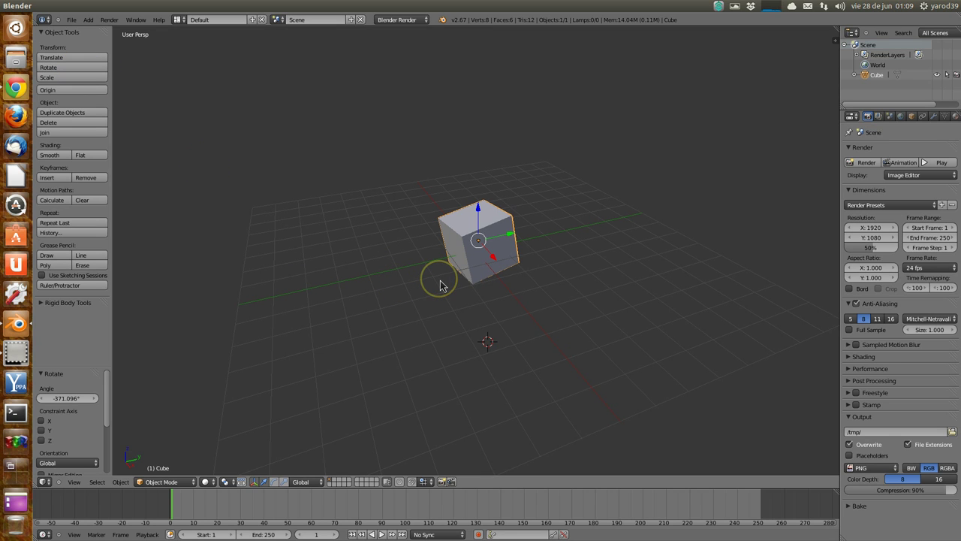
key("r")
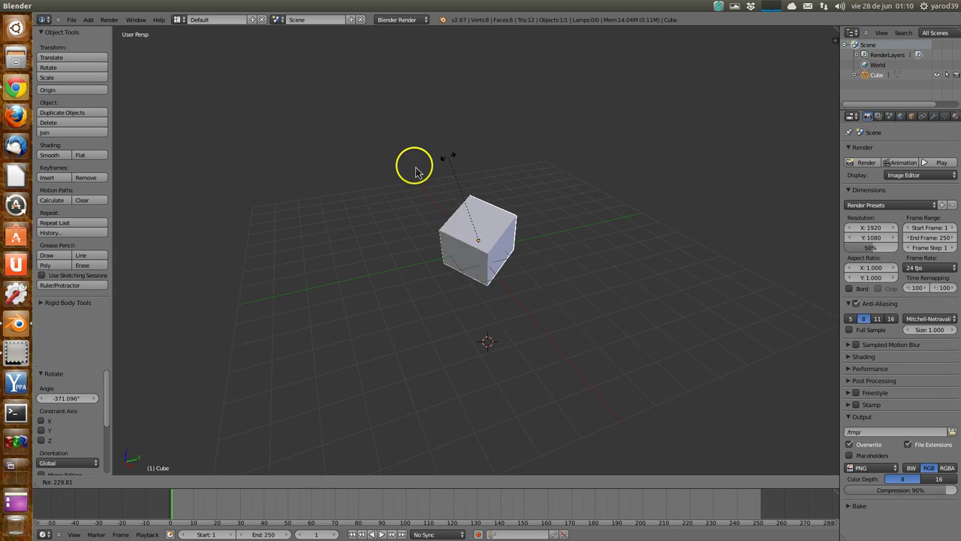
left_click(388, 300)
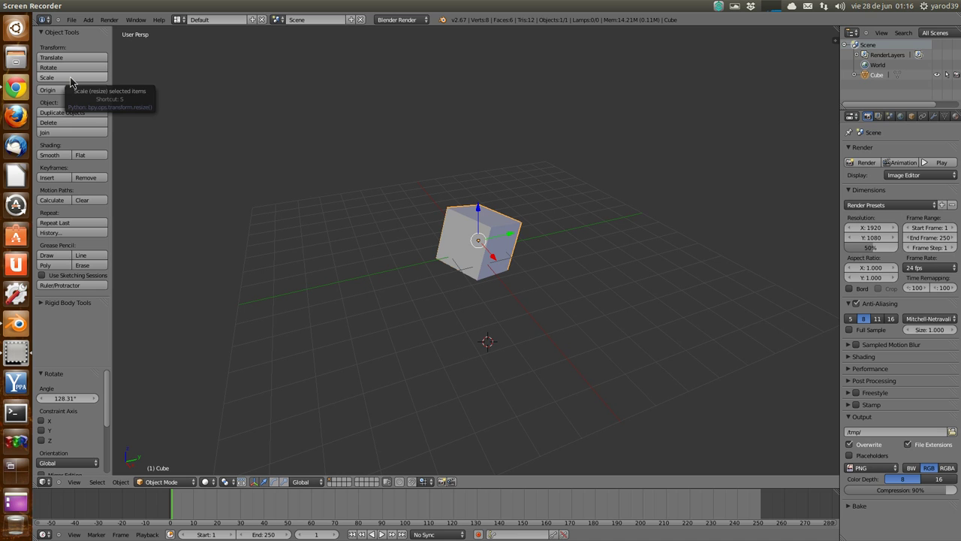
Shrink the cube to 0.711 with Scale, then enlarge it 3.894 times with S
mouse_move(70, 77)
left_mouse_down()
mouse_move(358, 230)
mouse_move(227, 167)
mouse_move(122, 84)
mouse_move(206, 129)
mouse_move(378, 195)
mouse_move(206, 89)
left_mouse_up()
left_click(206, 89)
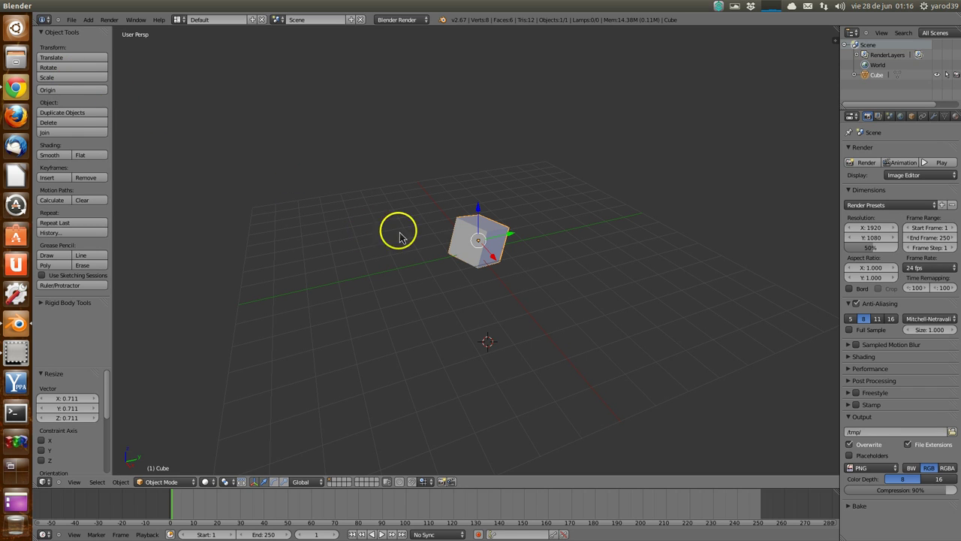
left_click_drag(422, 229, 439, 231)
key("s")
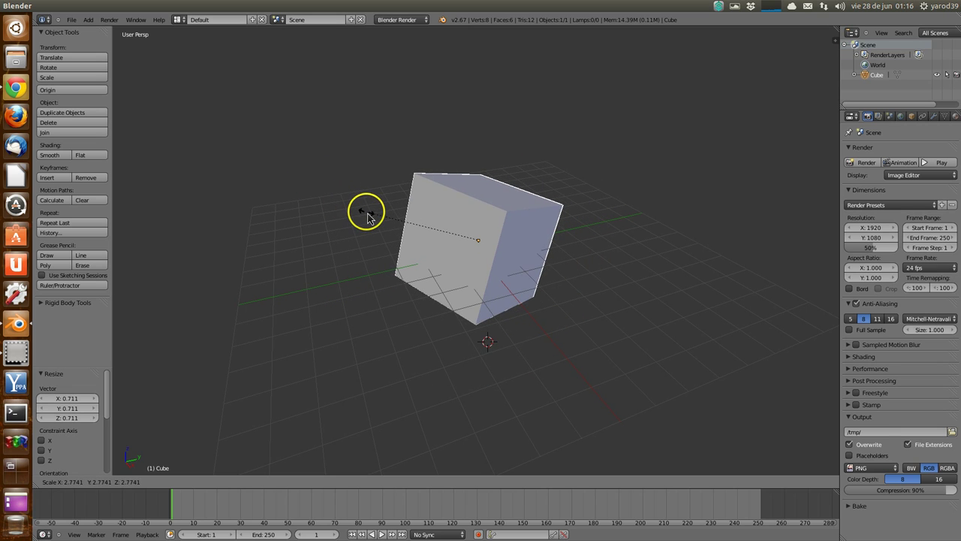
left_click(323, 203)
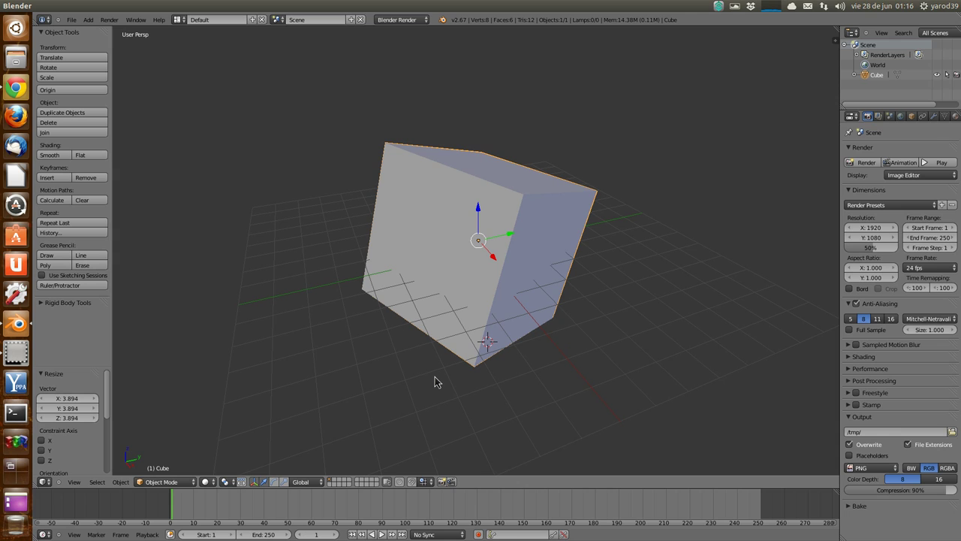
right_click(414, 364)
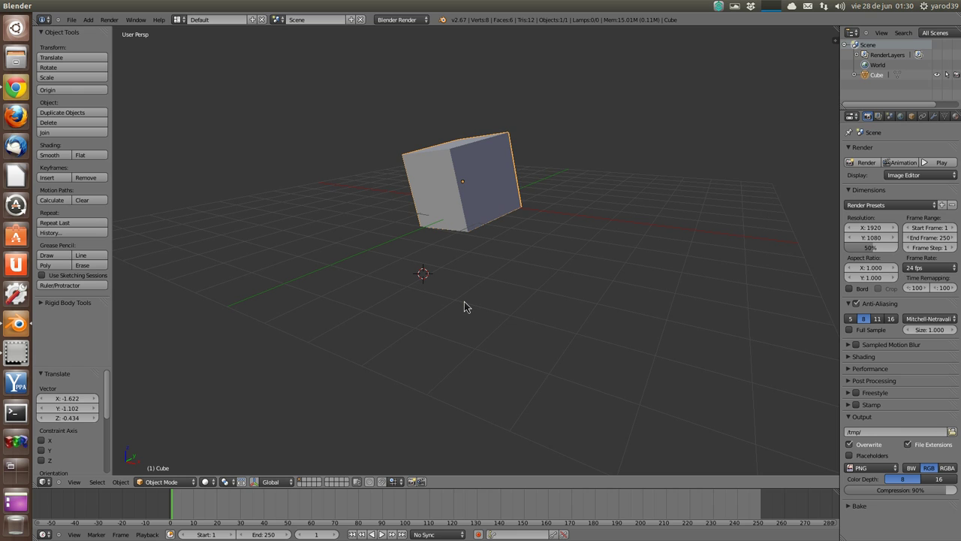
scroll(477, 299, "up", 3)
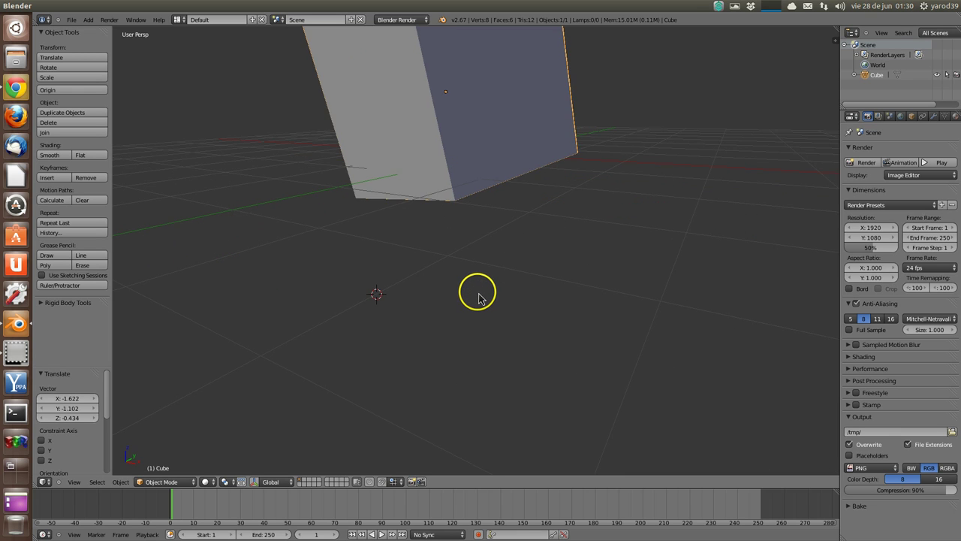
scroll(478, 299, "down", 3)
scroll(476, 302, "up", 3)
scroll(476, 302, "up", 1)
scroll(476, 302, "down", 3)
scroll(476, 301, "down", 1)
scroll(476, 302, "up", 2)
scroll(476, 303, "up", 3)
scroll(476, 304, "down", 3)
scroll(476, 304, "down", 1)
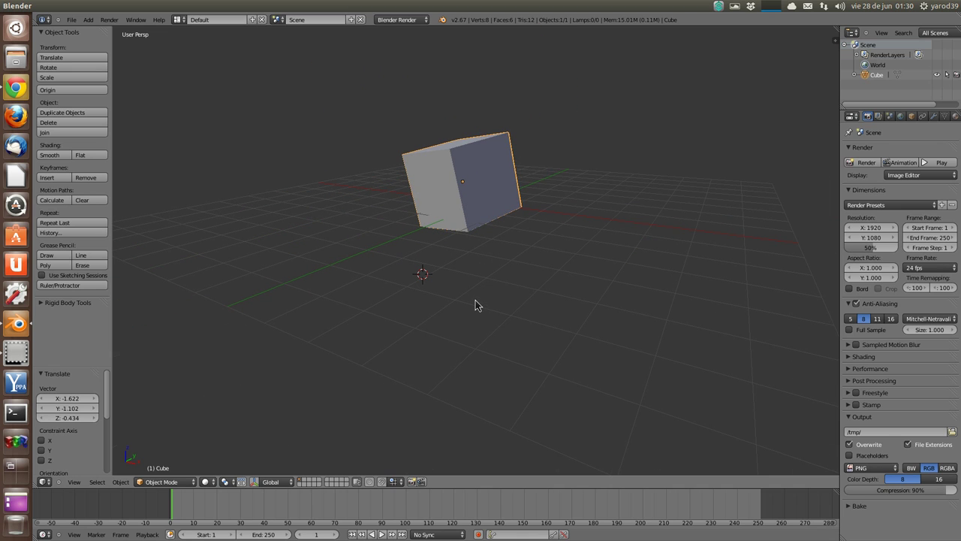
Orbit the view with the middle mouse button to see the cube from another angle
middle_click(483, 300)
mouse_move(483, 301)
middle_mouse_down()
mouse_move(422, 317)
mouse_move(332, 286)
mouse_move(322, 315)
mouse_move(369, 354)
mouse_move(480, 360)
mouse_move(541, 255)
mouse_move(571, 287)
mouse_move(545, 322)
mouse_move(496, 327)
middle_mouse_up()
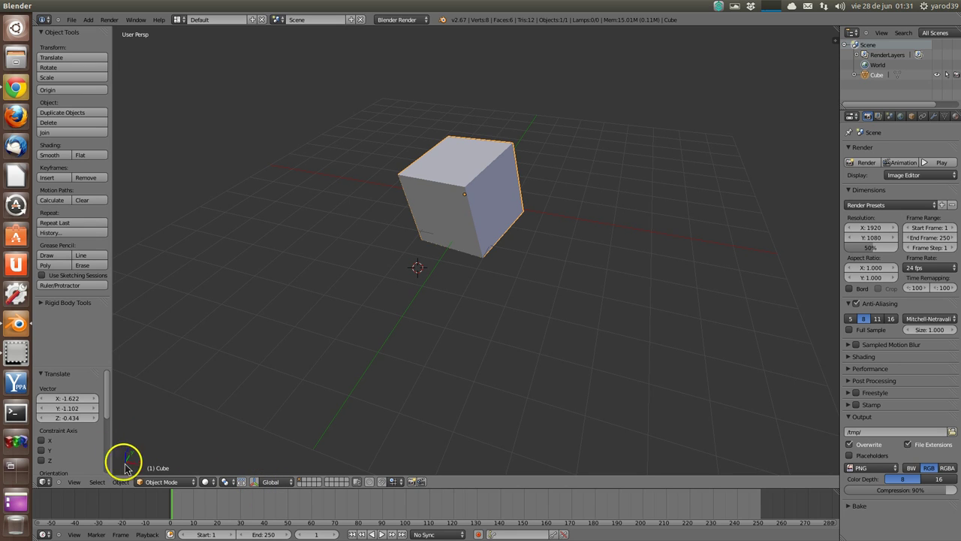
Enable the 3D transform manipulator so coloured axis arrows appear on the cube
left_click(255, 484)
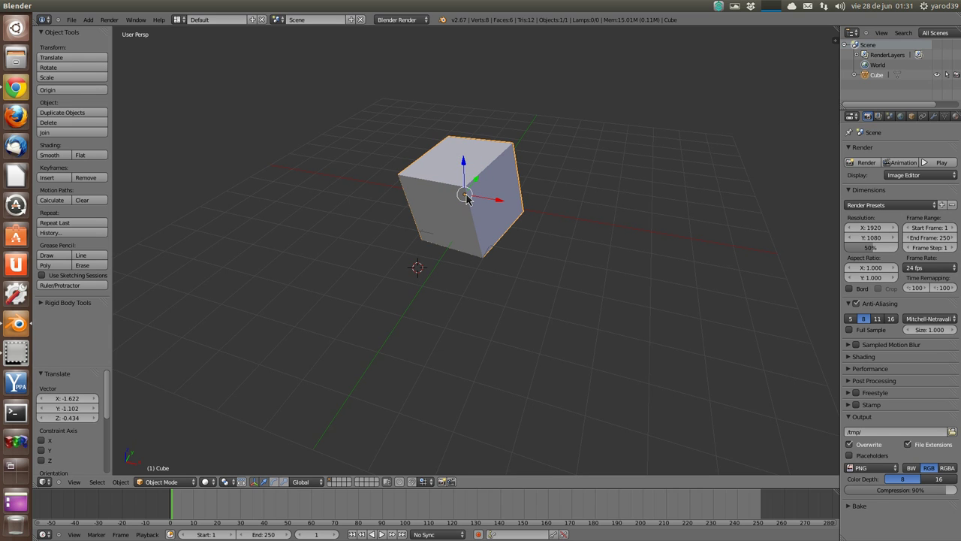
Nudge the cube along Y with the gizmo arrows, grab it freely, then make a final axis drag
left_click_drag(466, 197, 464, 217)
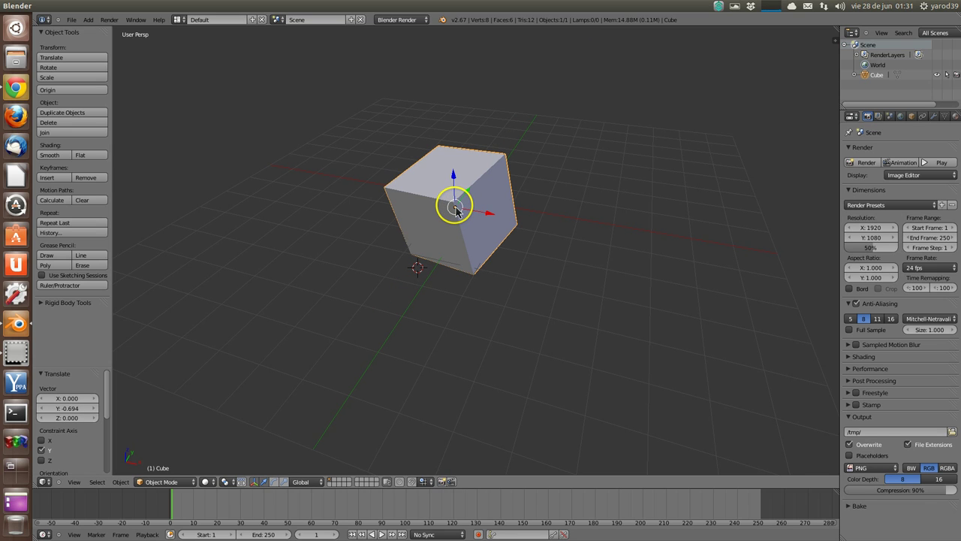
left_click_drag(458, 210, 461, 205)
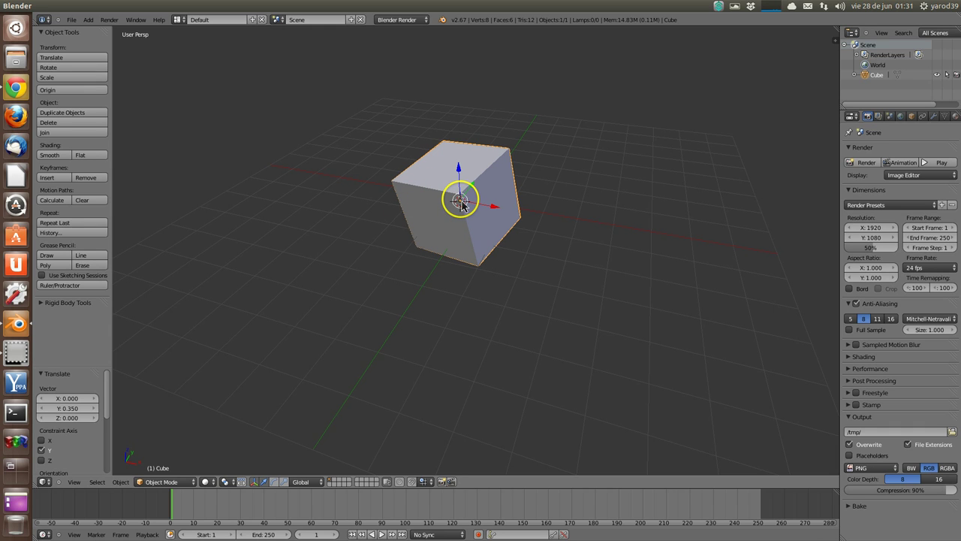
left_click_drag(461, 203, 472, 191)
key("g")
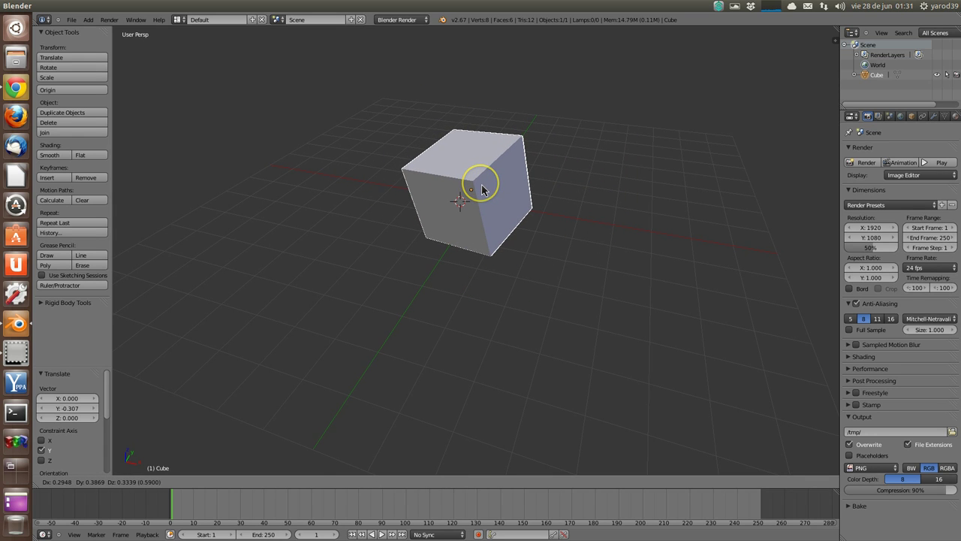
left_click(482, 189)
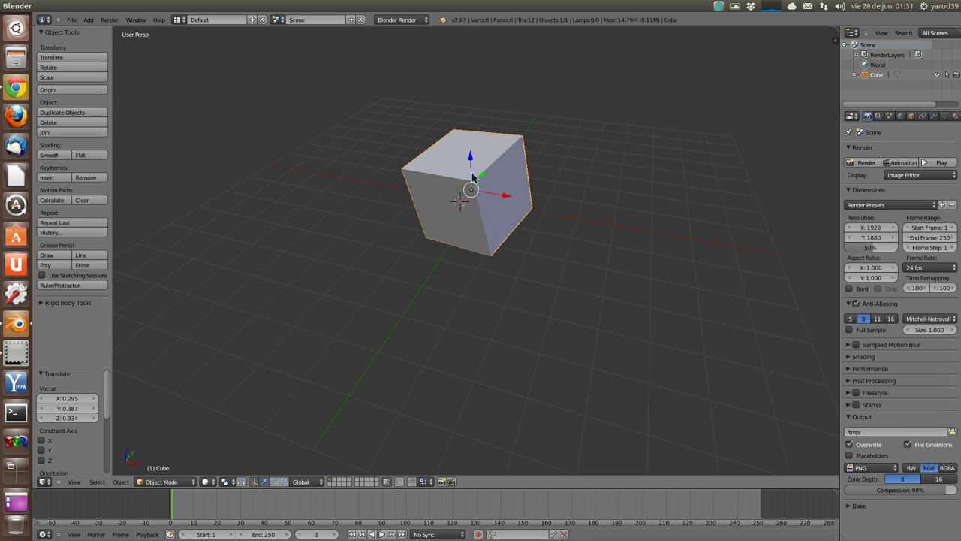
mouse_move(473, 177)
left_mouse_down()
mouse_move(482, 287)
mouse_move(483, 189)
mouse_move(489, 258)
mouse_move(498, 164)
mouse_move(502, 177)
mouse_move(547, 118)
mouse_move(442, 258)
mouse_move(563, 101)
mouse_move(461, 246)
mouse_move(500, 198)
mouse_move(655, 243)
mouse_move(533, 214)
mouse_move(410, 157)
mouse_move(640, 240)
mouse_move(598, 214)
mouse_move(386, 155)
mouse_move(438, 163)
mouse_move(502, 198)
mouse_move(492, 197)
left_mouse_up()
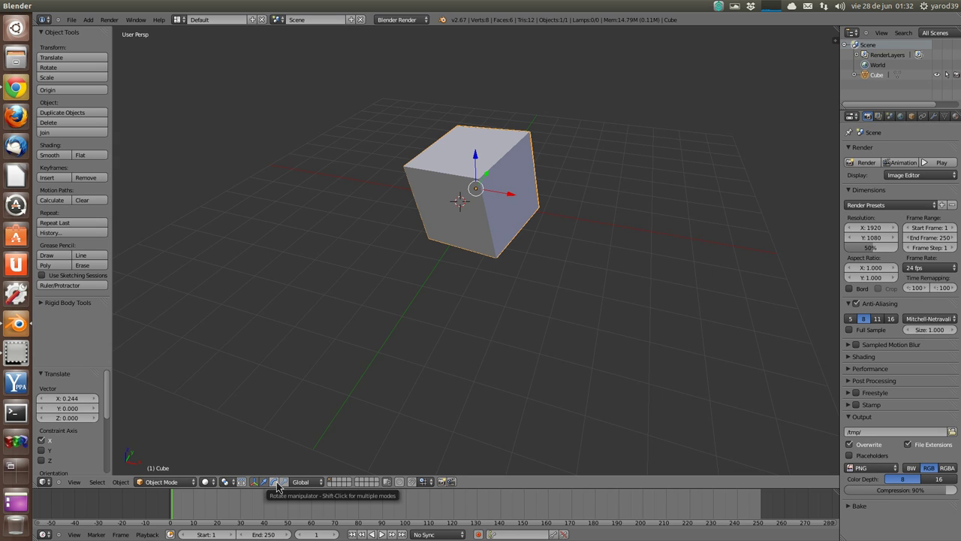
Rotate the cube about 95° around Z and -35.548° around Y, then place the 3D cursor below it
left_click(277, 485)
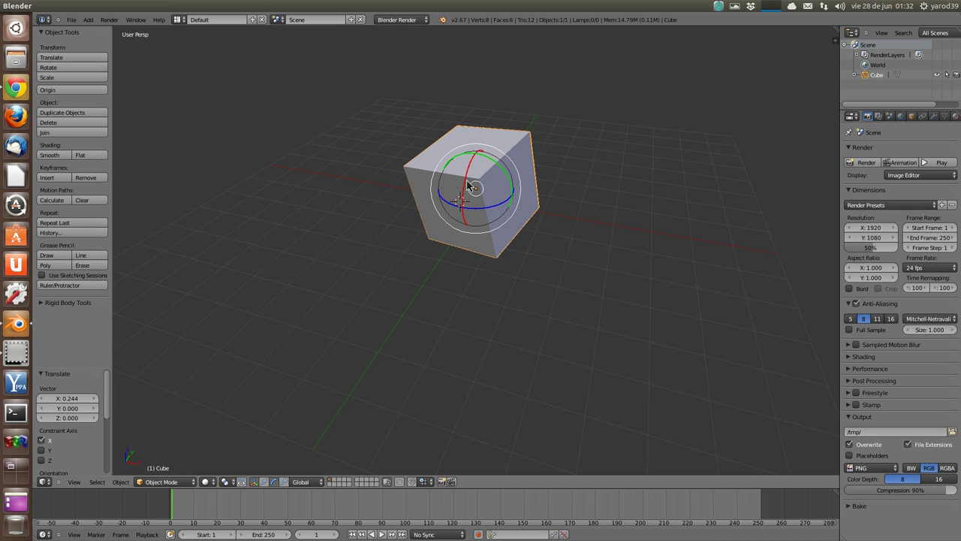
mouse_move(467, 191)
left_mouse_down()
mouse_move(479, 187)
mouse_move(500, 133)
left_mouse_up()
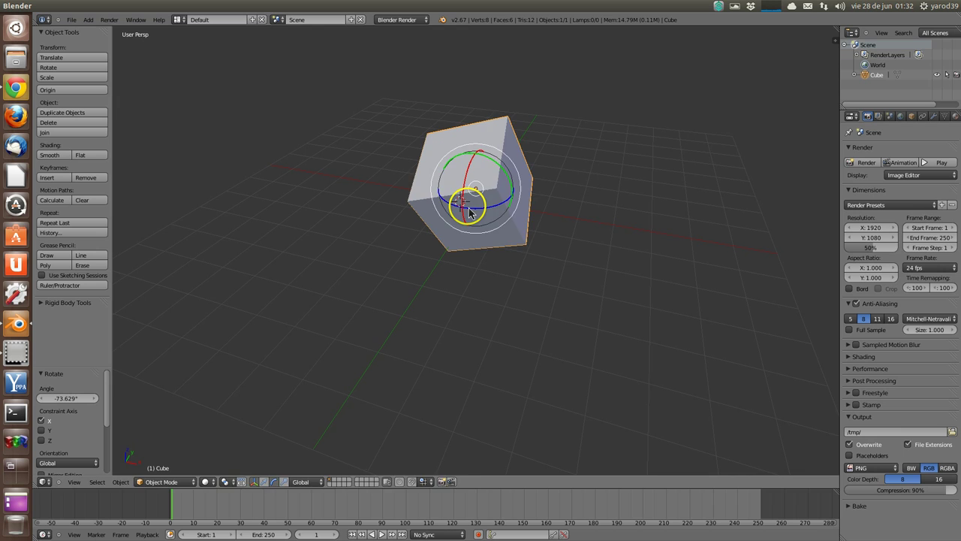
left_click_drag(470, 212, 426, 193)
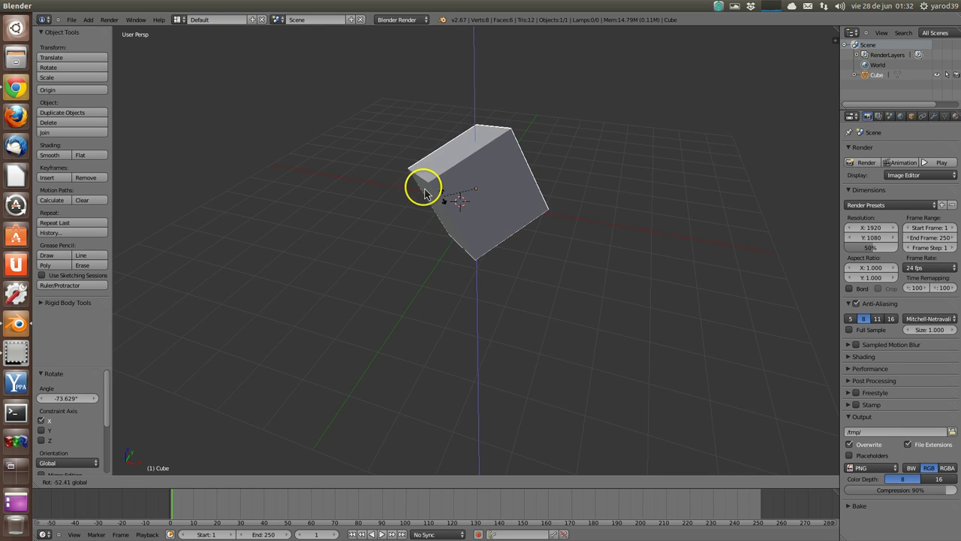
mouse_move(425, 193)
left_mouse_down()
mouse_move(488, 198)
mouse_move(478, 142)
mouse_move(490, 164)
mouse_move(481, 155)
left_mouse_up()
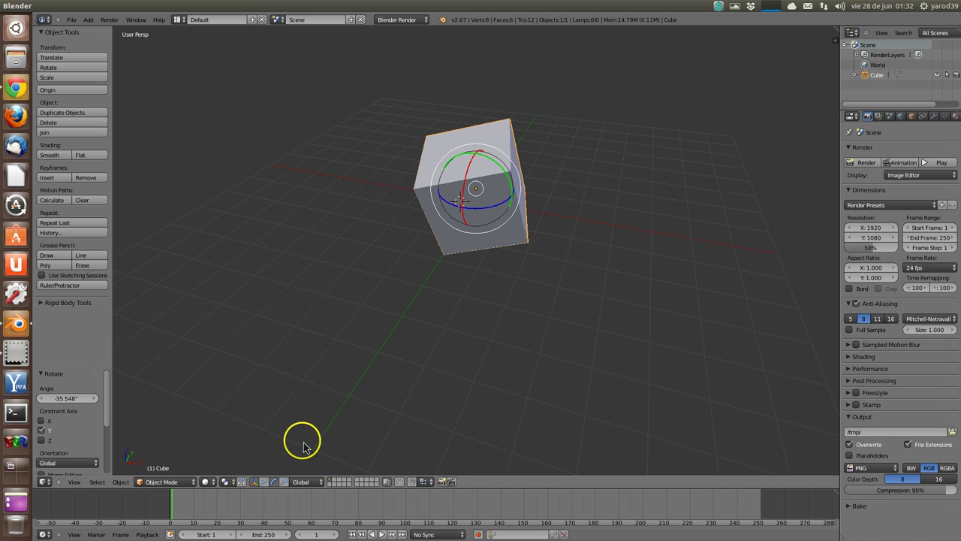
left_click(444, 276)
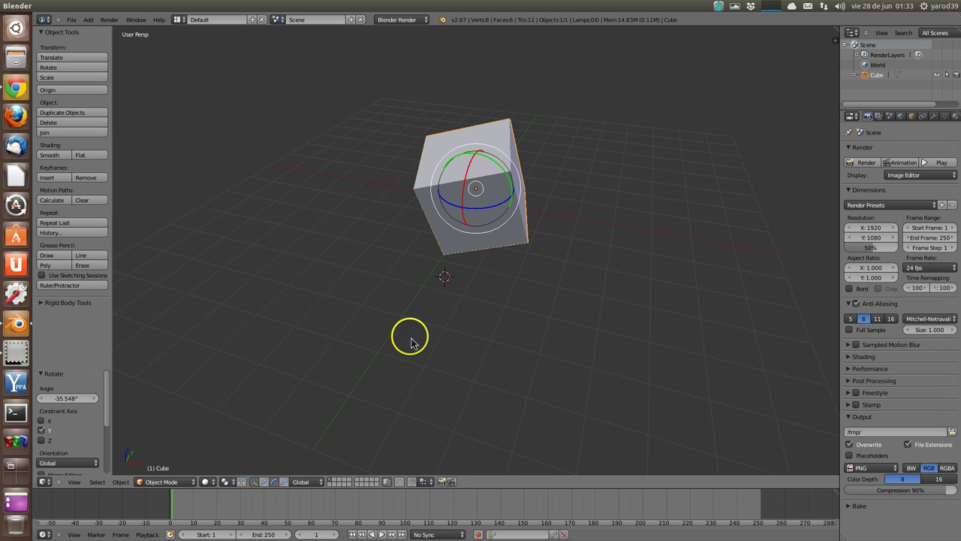
With the Scale manipulator, stretch the cube along Z, then rescale it to a factor of 1.139
left_click(287, 488)
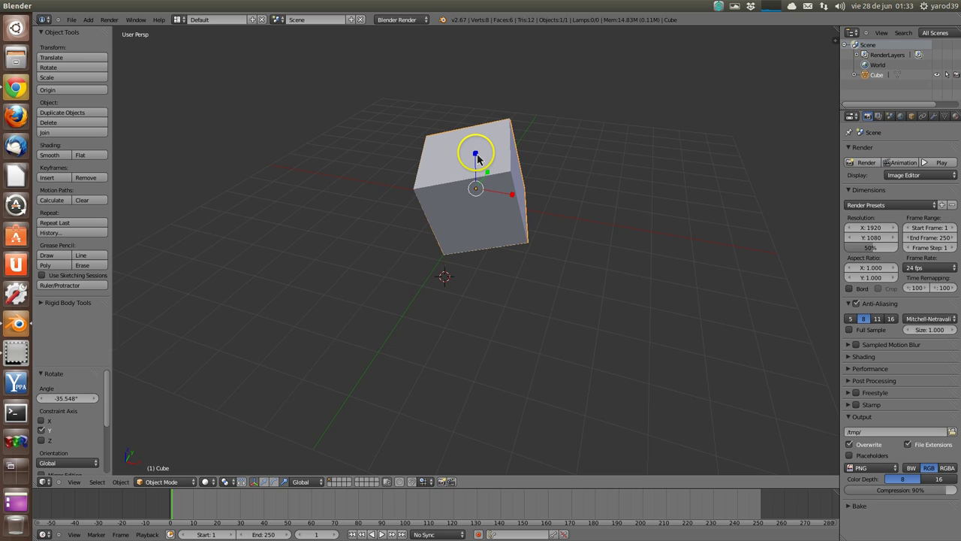
mouse_move(477, 156)
left_mouse_down()
mouse_move(486, 76)
mouse_move(483, 176)
mouse_move(487, 133)
mouse_move(485, 161)
mouse_move(526, 141)
mouse_move(494, 192)
left_mouse_up()
left_click(494, 193)
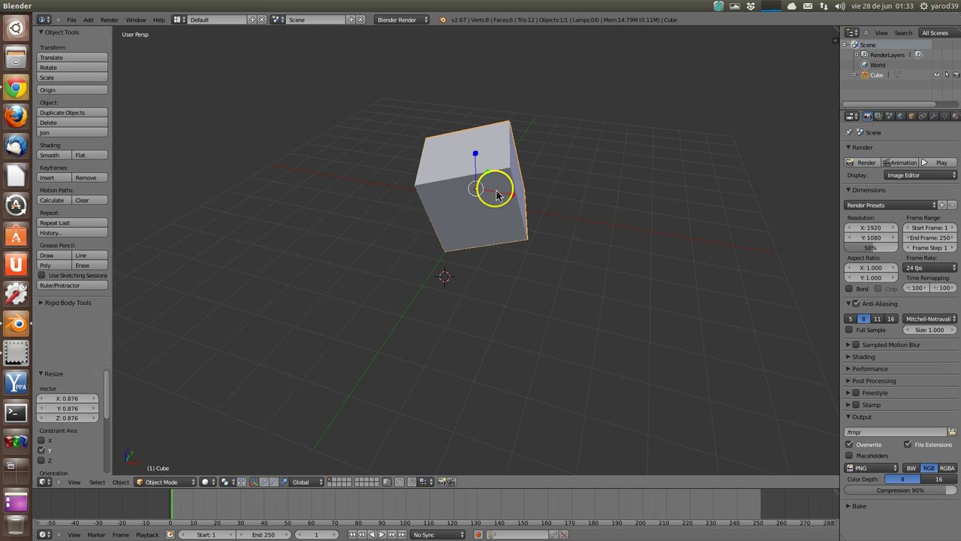
left_click(513, 197)
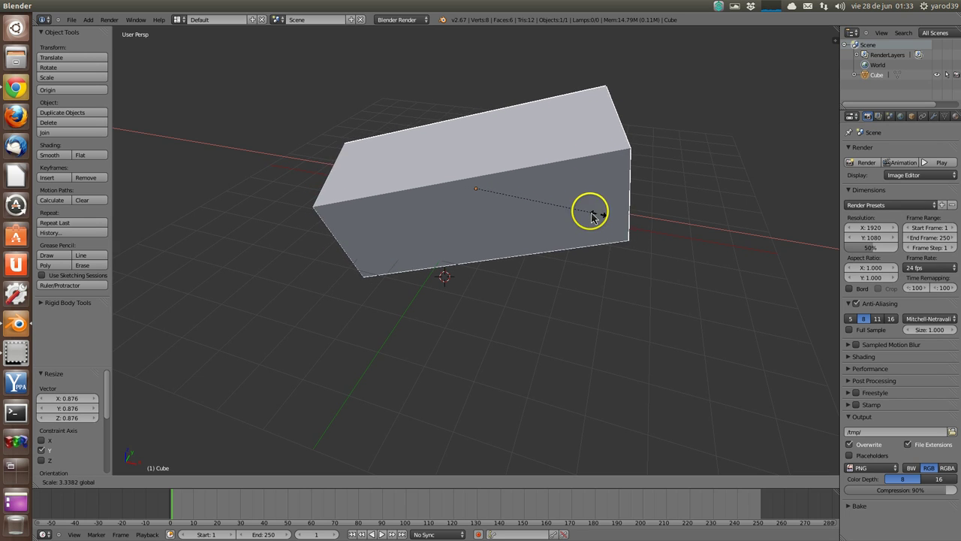
left_click(517, 204)
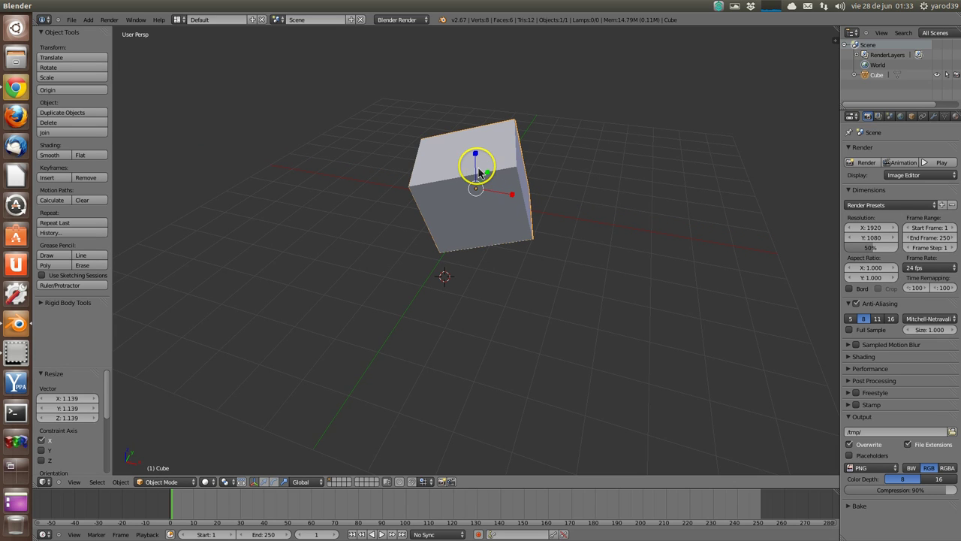
Switch back to the move manipulator and list the View, Normal, Gimbal, Local and Global orientations
left_click(254, 482)
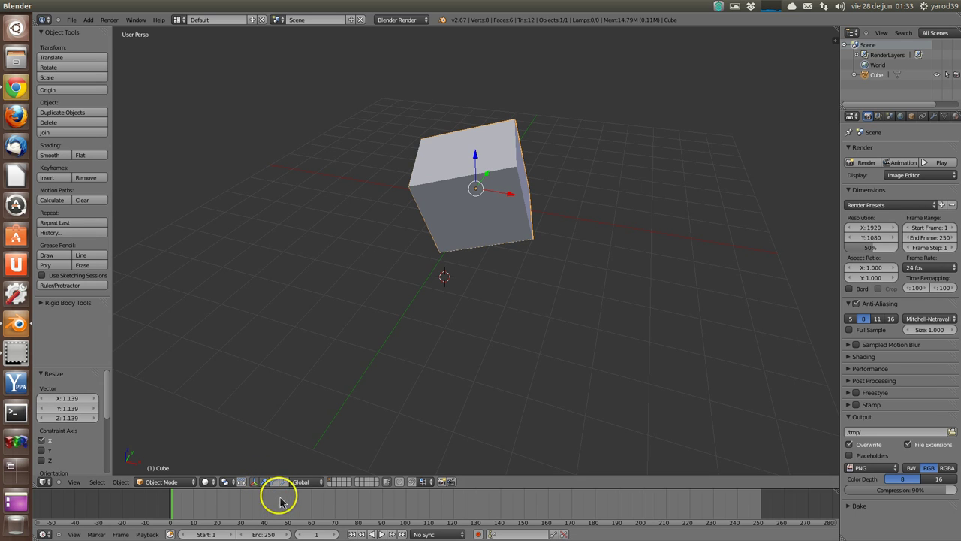
left_click(324, 487)
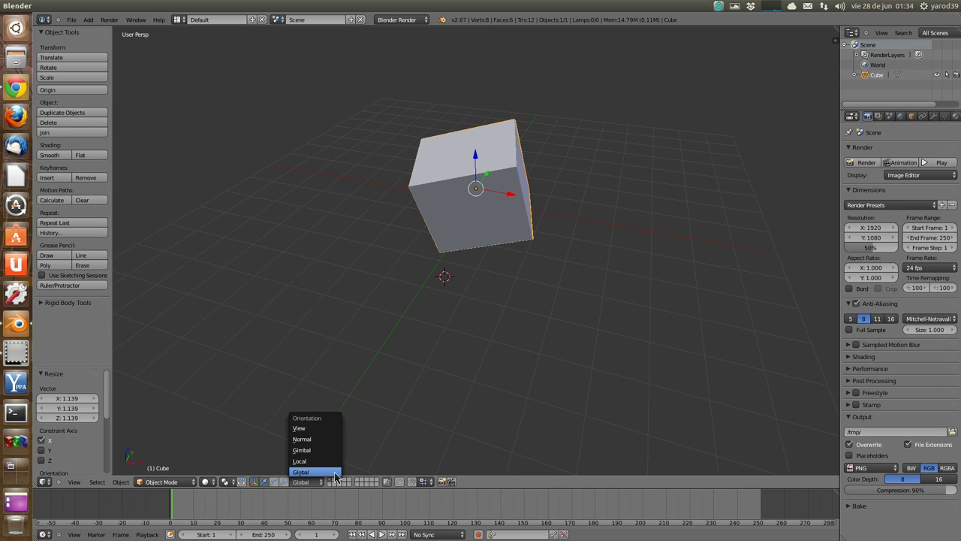
Set the transform orientation to Local and slide the cube along its local X axis
left_click(336, 477)
left_click(326, 485)
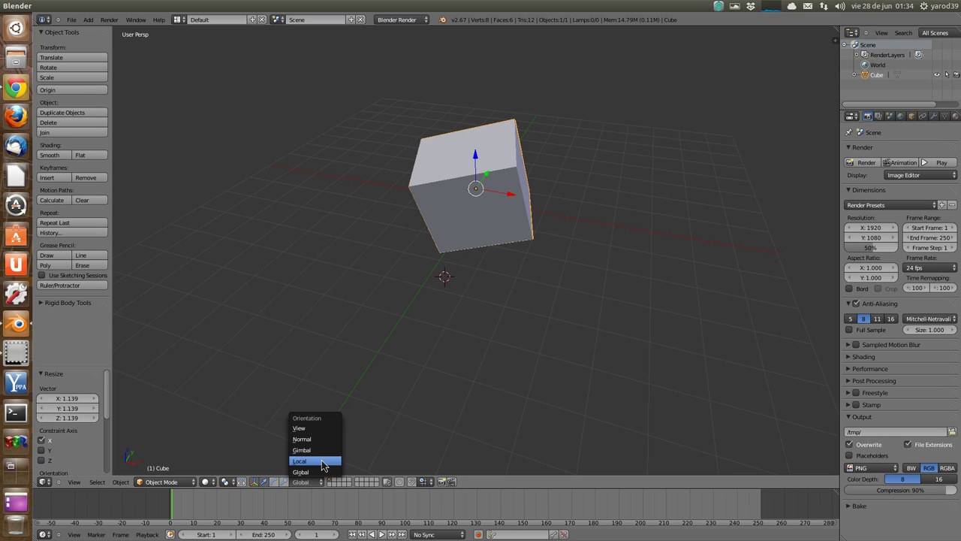
left_click(323, 461)
left_click_drag(321, 466, 458, 207)
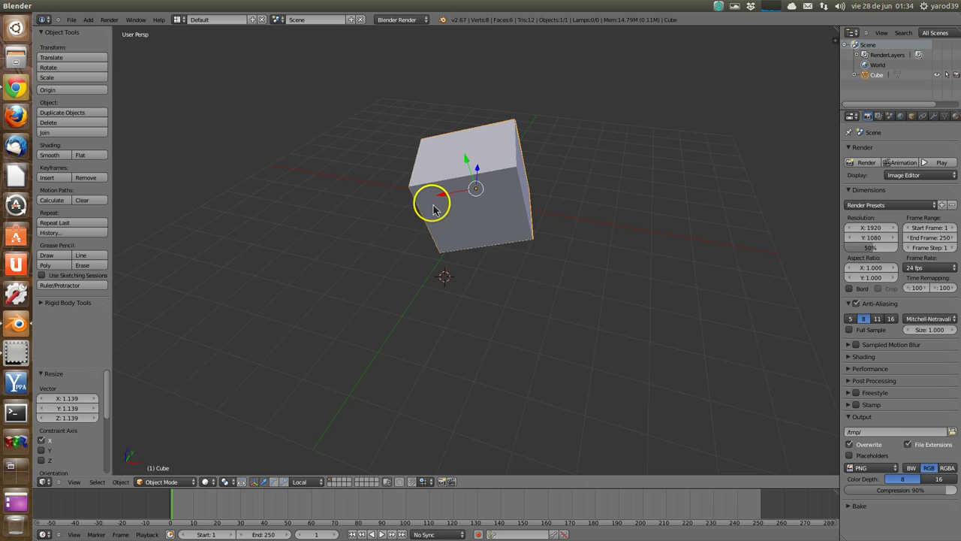
mouse_move(433, 198)
left_mouse_down()
mouse_move(381, 212)
mouse_move(451, 197)
mouse_move(466, 148)
mouse_move(471, 172)
mouse_move(486, 133)
mouse_move(469, 191)
left_mouse_up()
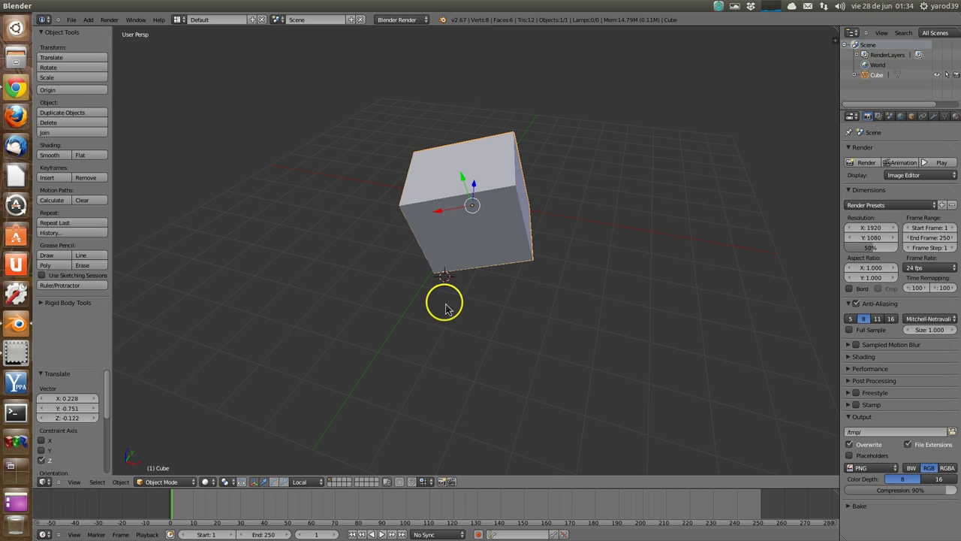
Switch the orientation to Gimbal and move the cube along the gimbal X axis
left_click(321, 482)
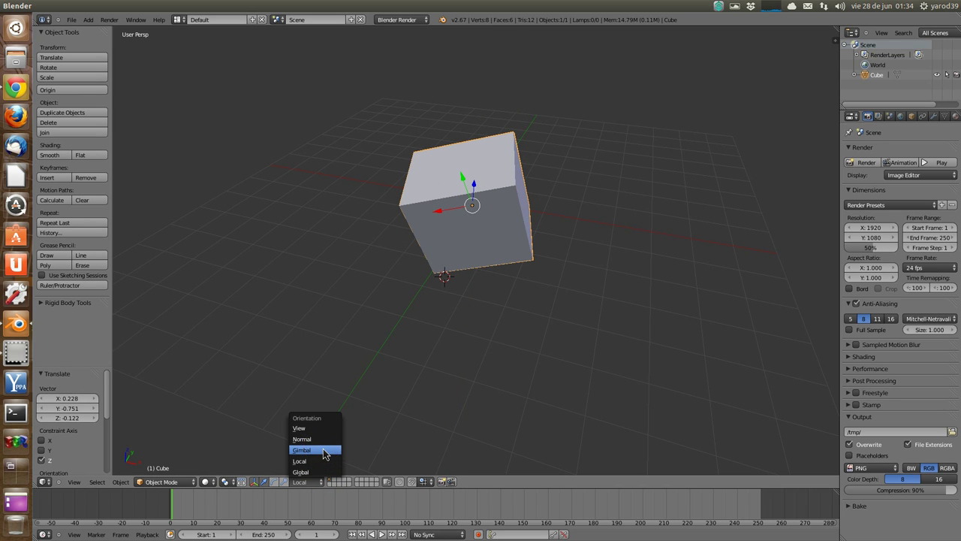
left_click(325, 452)
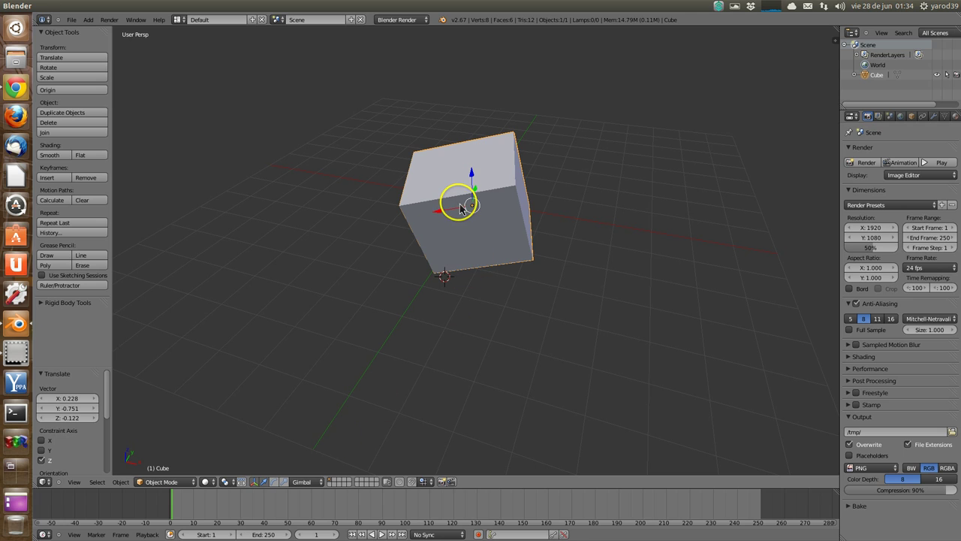
mouse_move(458, 208)
left_mouse_down()
mouse_move(428, 224)
mouse_move(473, 207)
mouse_move(483, 135)
mouse_move(474, 180)
mouse_move(483, 198)
mouse_move(485, 189)
left_mouse_up()
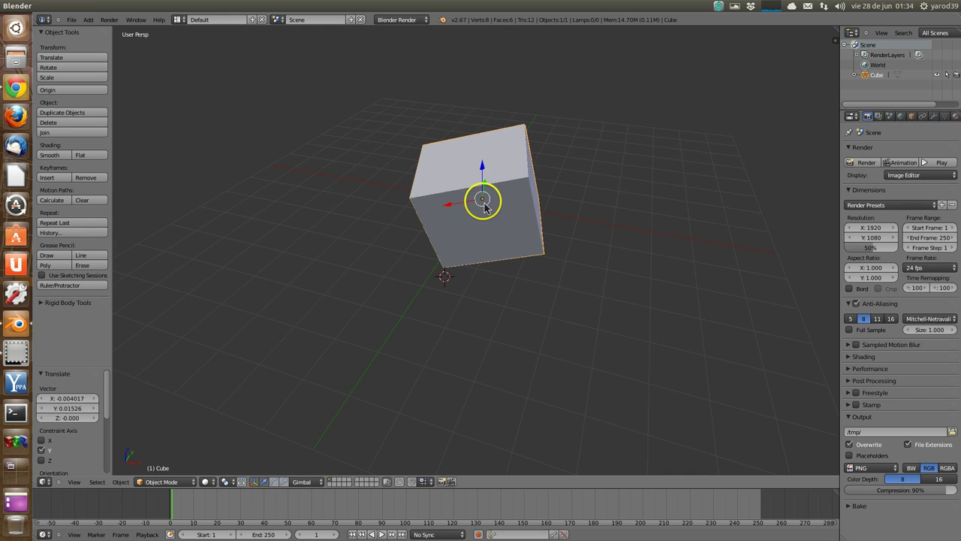
Try Normal, then View orientation, nudge the cube along the green axis, and return to Global
left_click(324, 484)
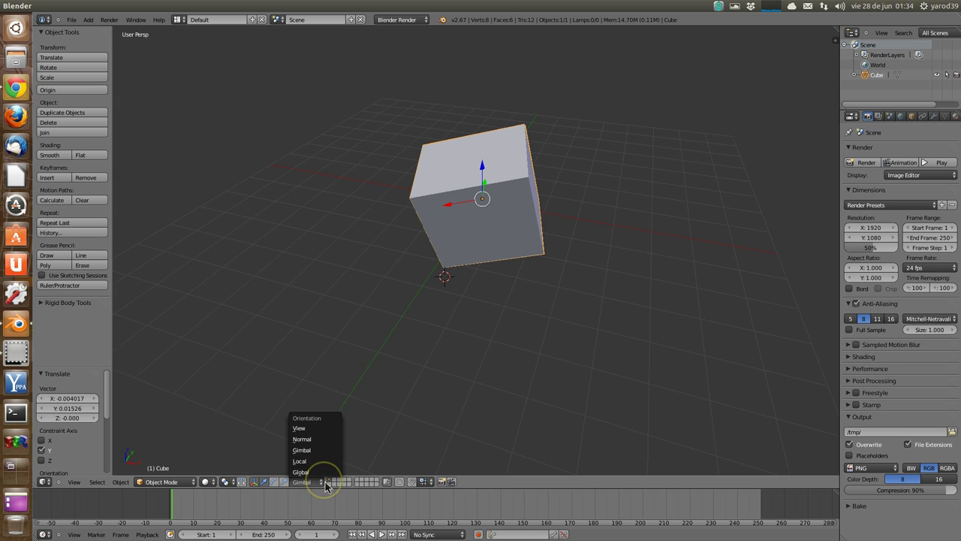
left_click(321, 438)
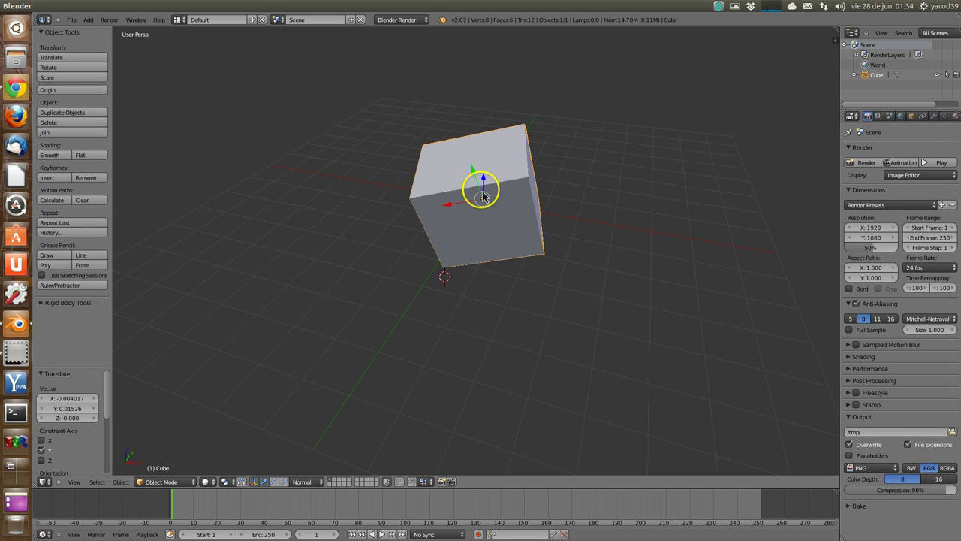
left_click(321, 485)
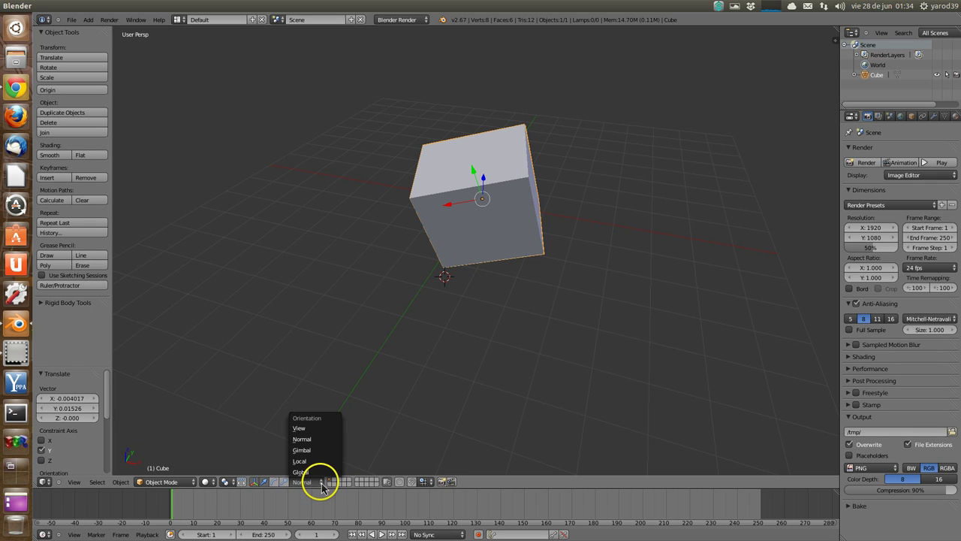
left_click(323, 430)
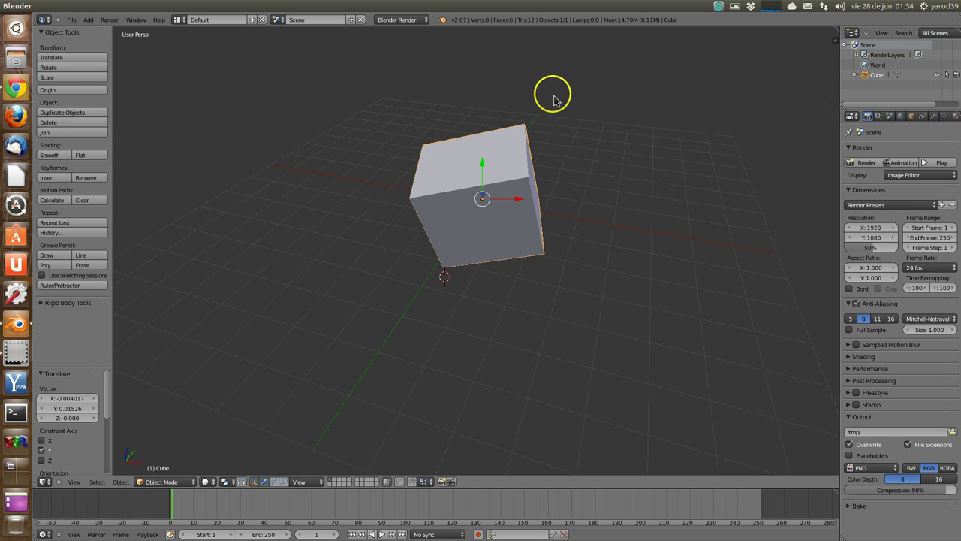
mouse_move(485, 179)
left_mouse_down()
mouse_move(494, 197)
mouse_move(556, 213)
mouse_move(500, 206)
mouse_move(498, 161)
mouse_move(464, 199)
left_mouse_up()
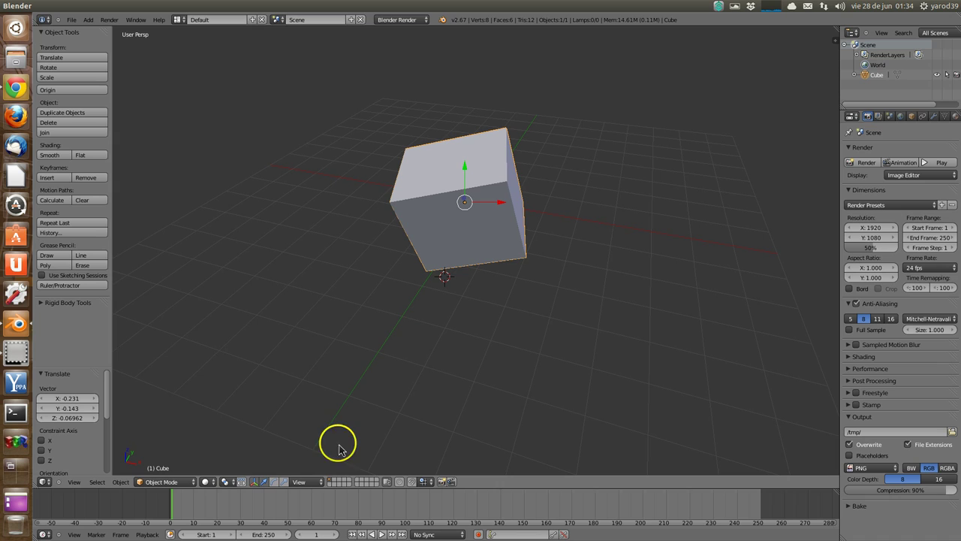
left_click(325, 485)
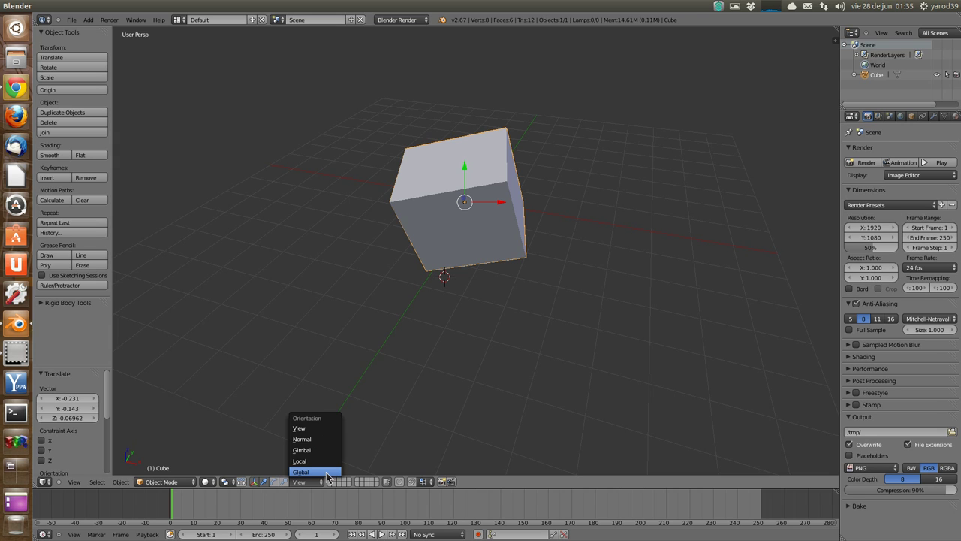
left_click(326, 473)
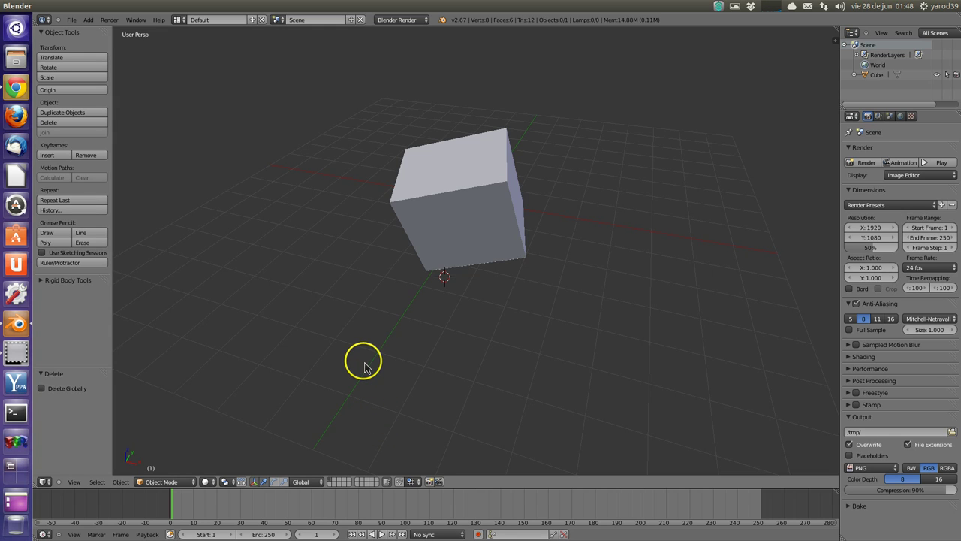
Select the tilted, 1.139-scaled cube in the 3D viewport
right_click(436, 228)
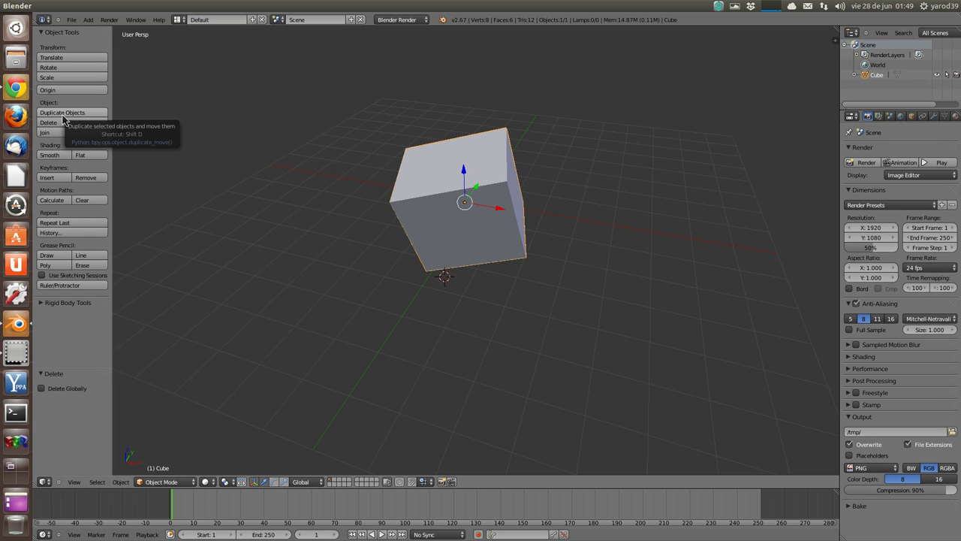
Duplicate the cube as Cube.001, place it to the right, and raise it slightly along Z
left_click(63, 114)
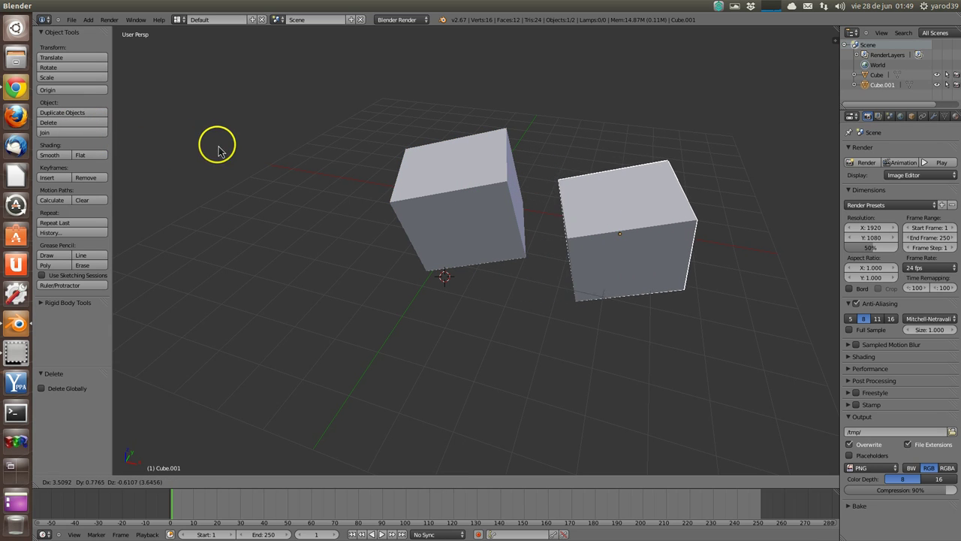
left_click(254, 158)
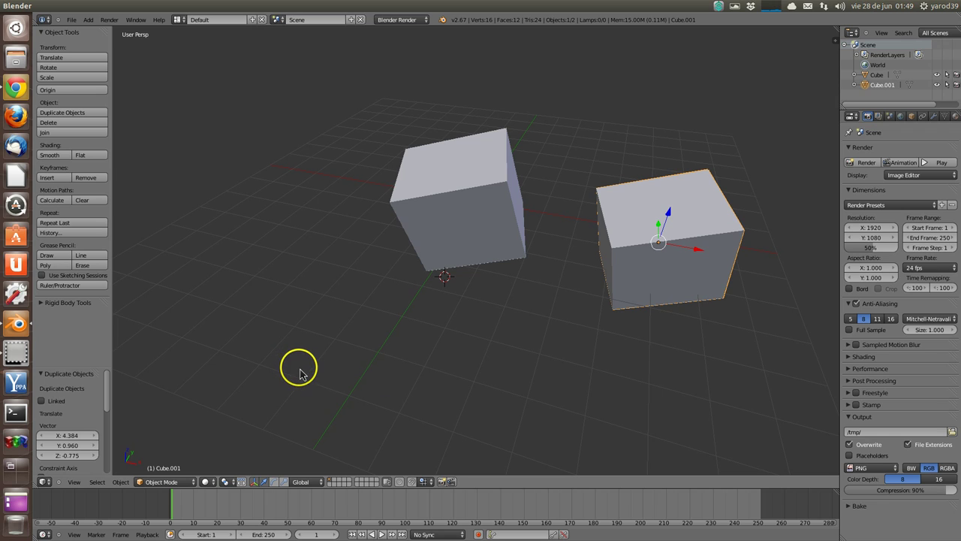
right_click(462, 229)
right_click(661, 273)
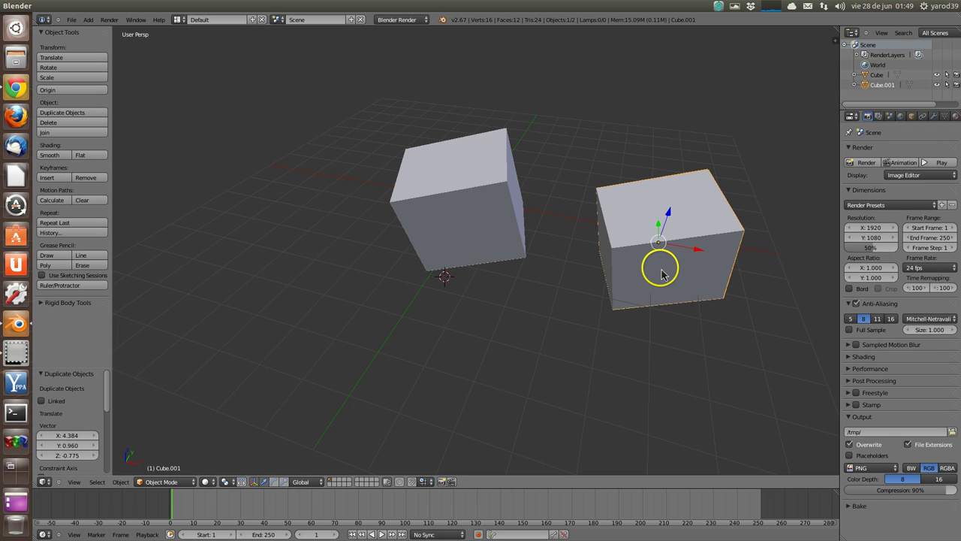
left_click(640, 261)
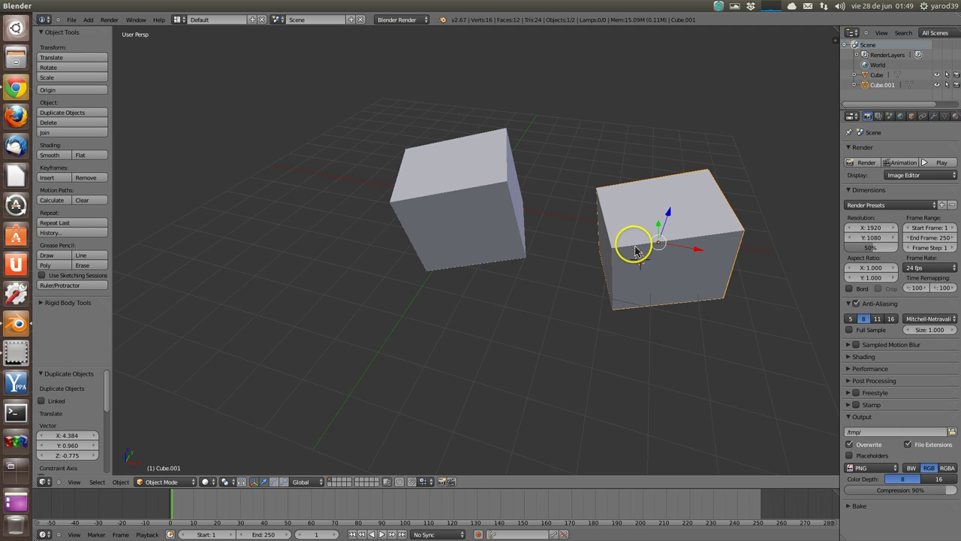
left_click_drag(665, 223, 674, 210)
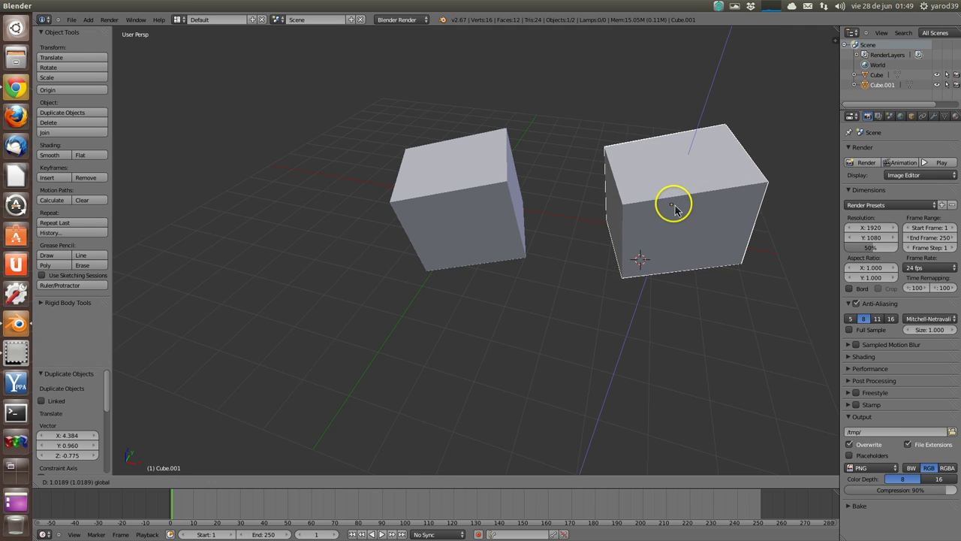
left_click(668, 221)
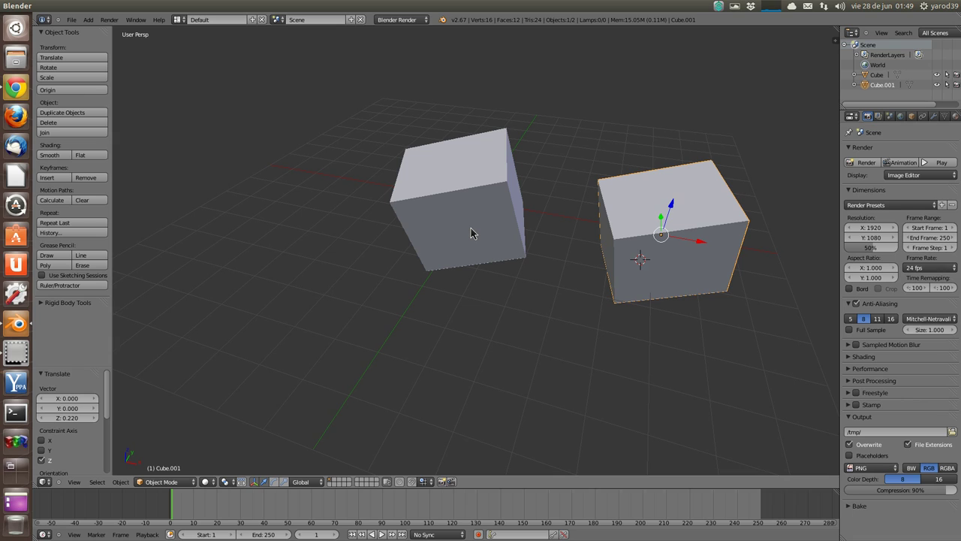
Switch the selection between the original and the duplicate, ending with Cube.001 selected
right_click(471, 232)
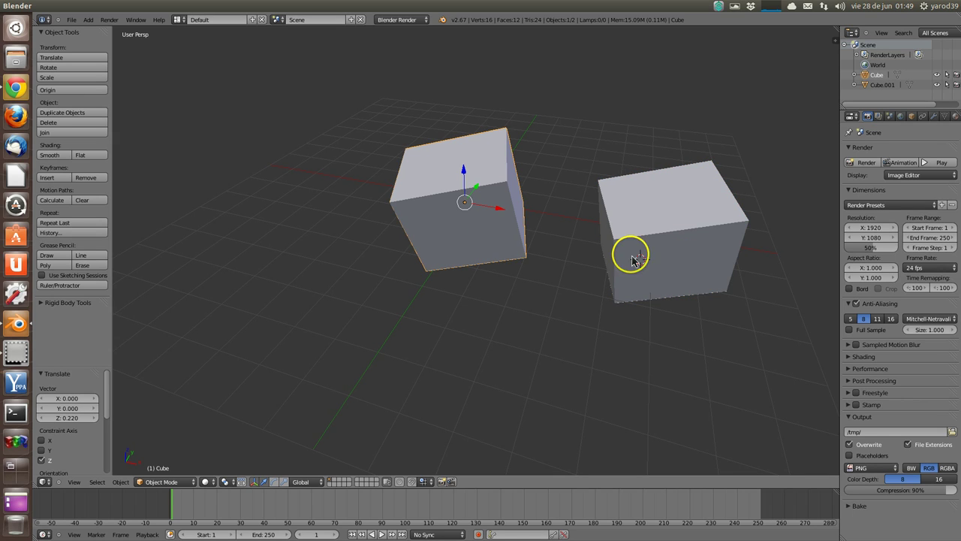
right_click(651, 259)
right_click(486, 222)
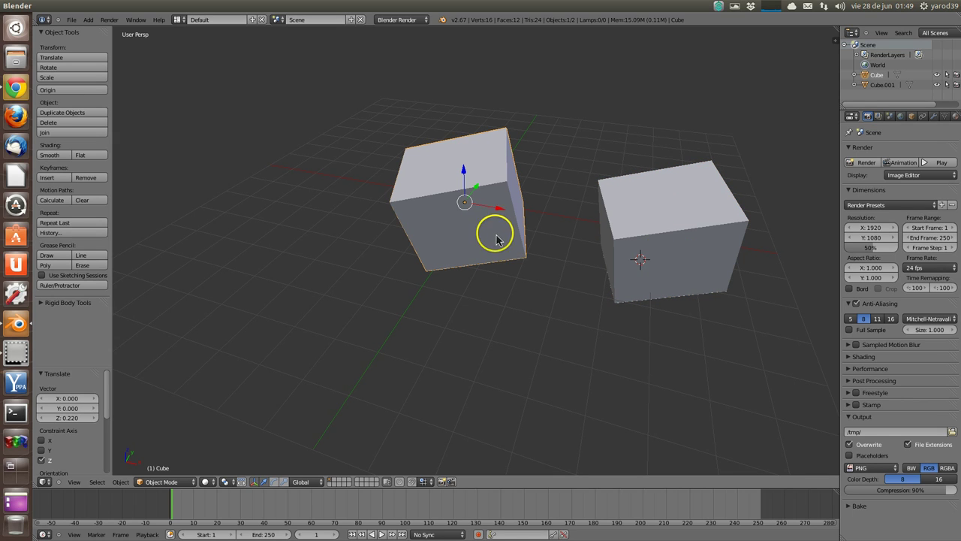
right_click(668, 262)
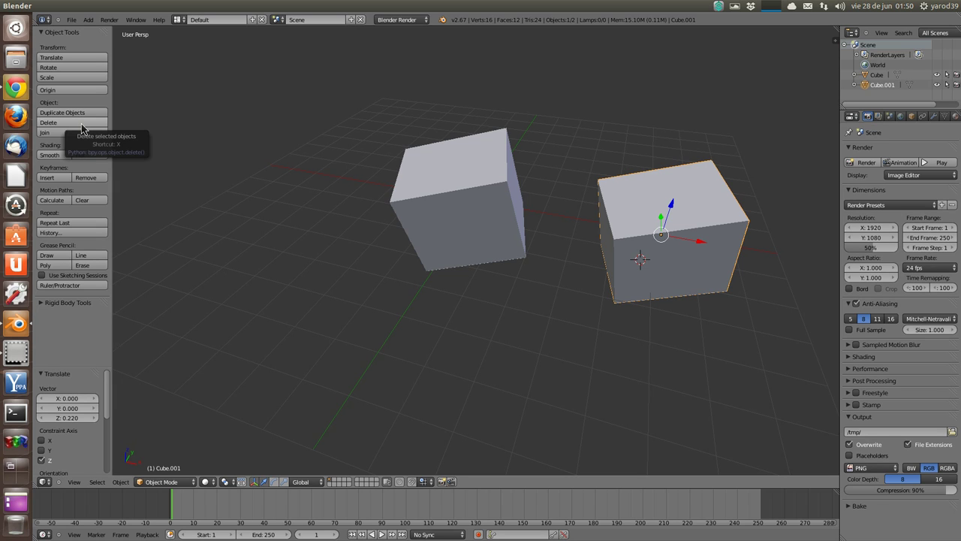
Delete the duplicate Cube.001 and select the remaining original cube
left_click(82, 124)
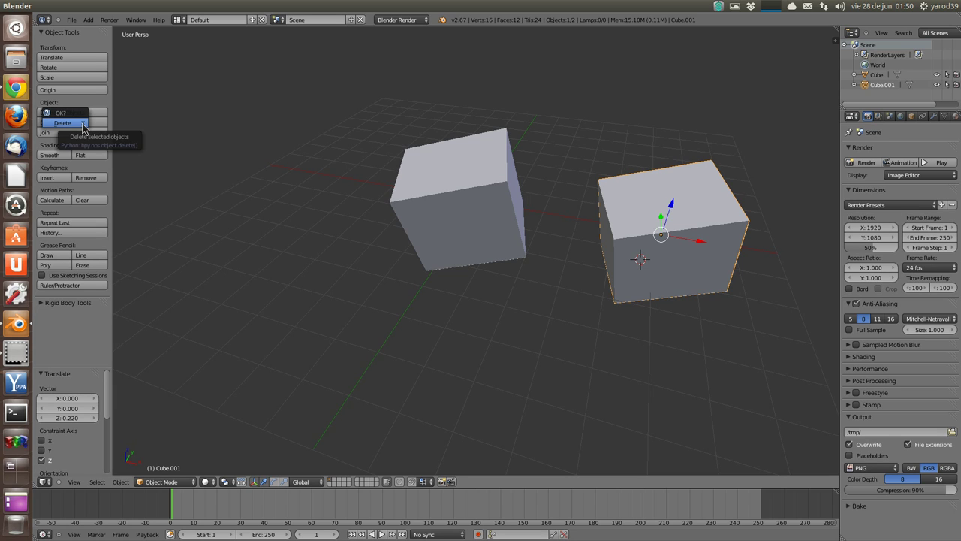
left_click(81, 118)
left_click(76, 125)
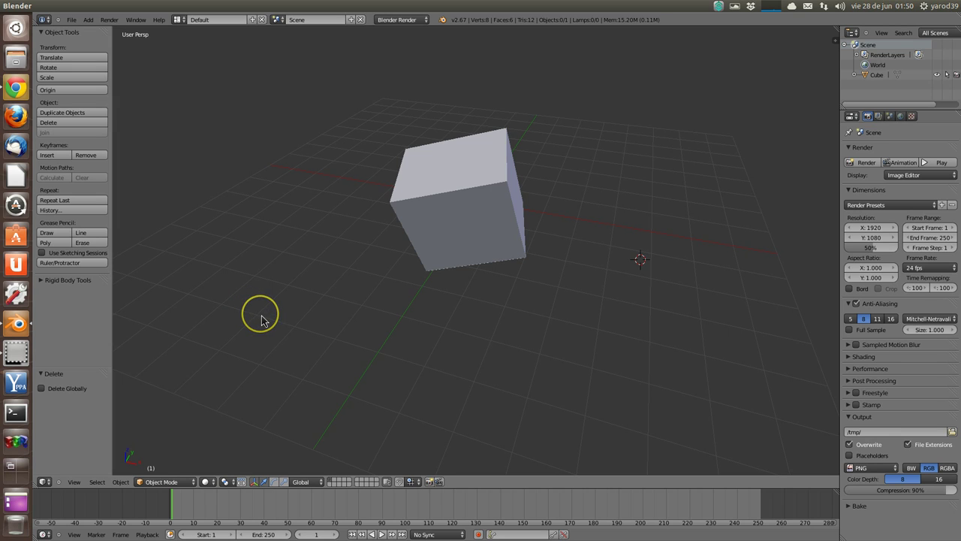
right_click(464, 214)
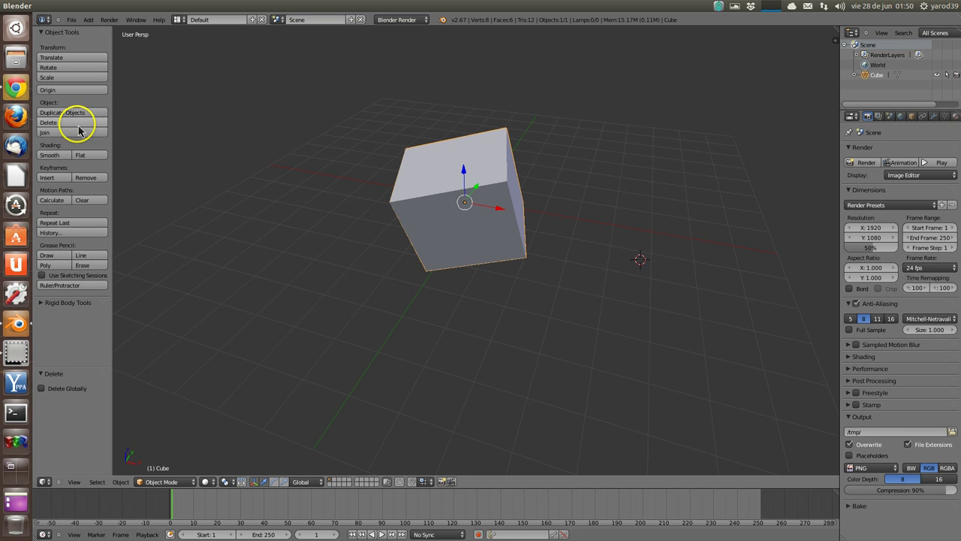
Delete the last cube, leaving the scene with 0 objects and 0 vertices
left_click(79, 127)
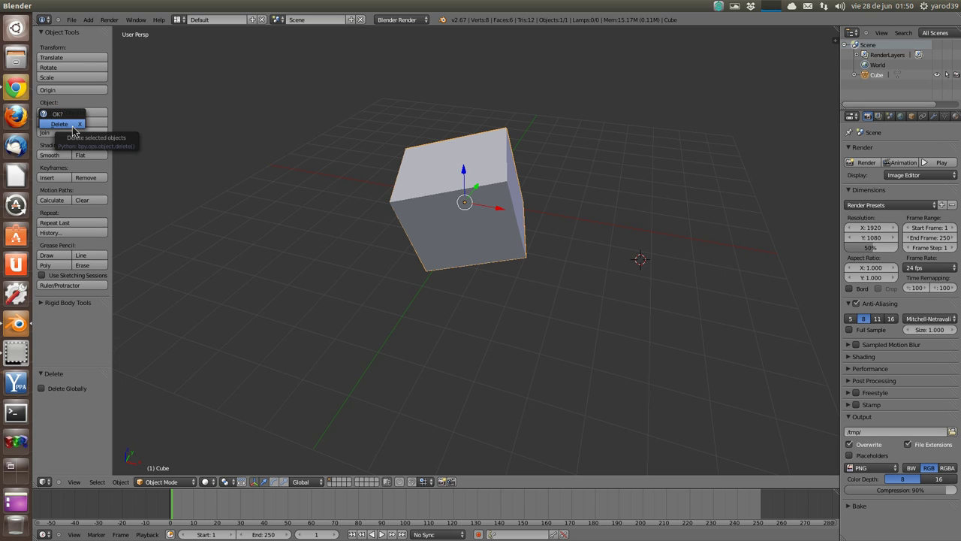
left_click(73, 128)
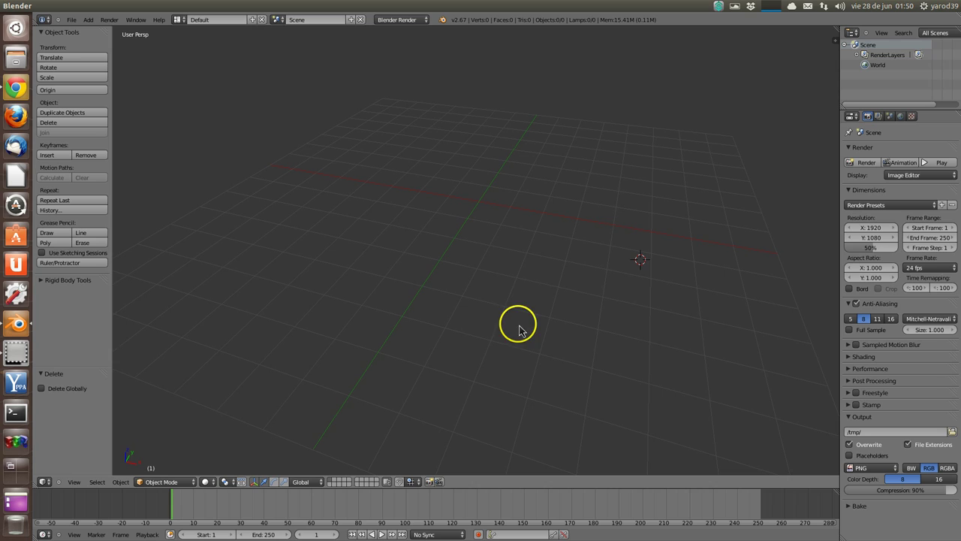
right_click(428, 192)
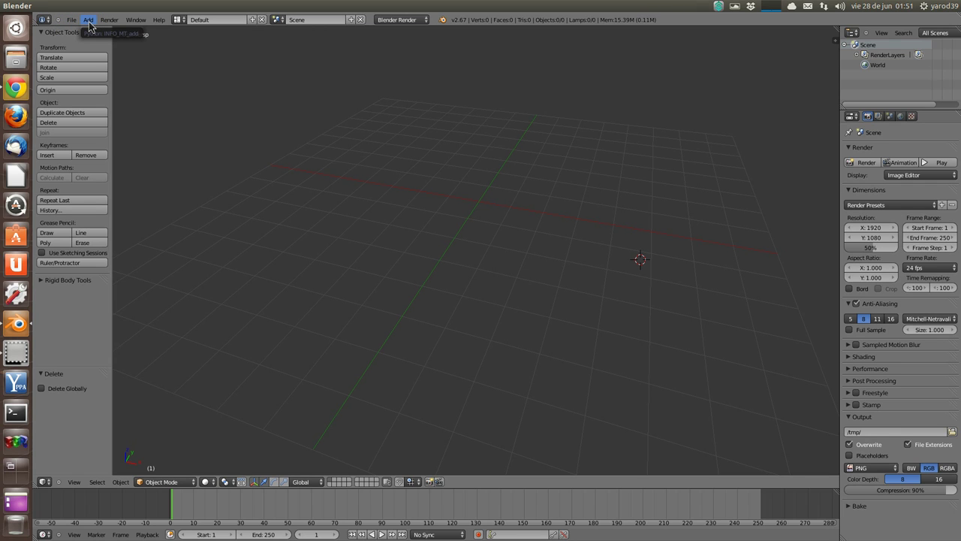
Show the Add > Mesh primitives list, from Plane and Cube to Monkey and Torus
left_click(89, 21)
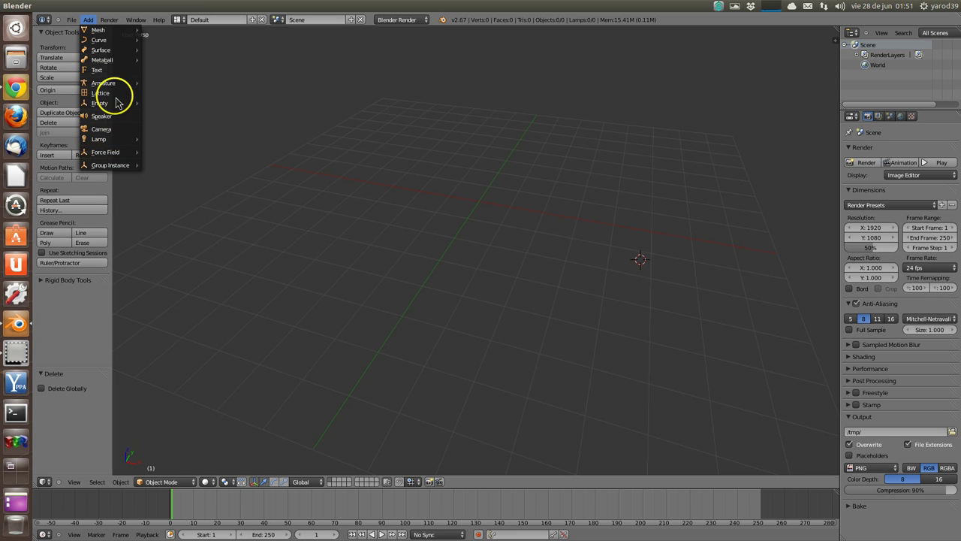
left_click(117, 33)
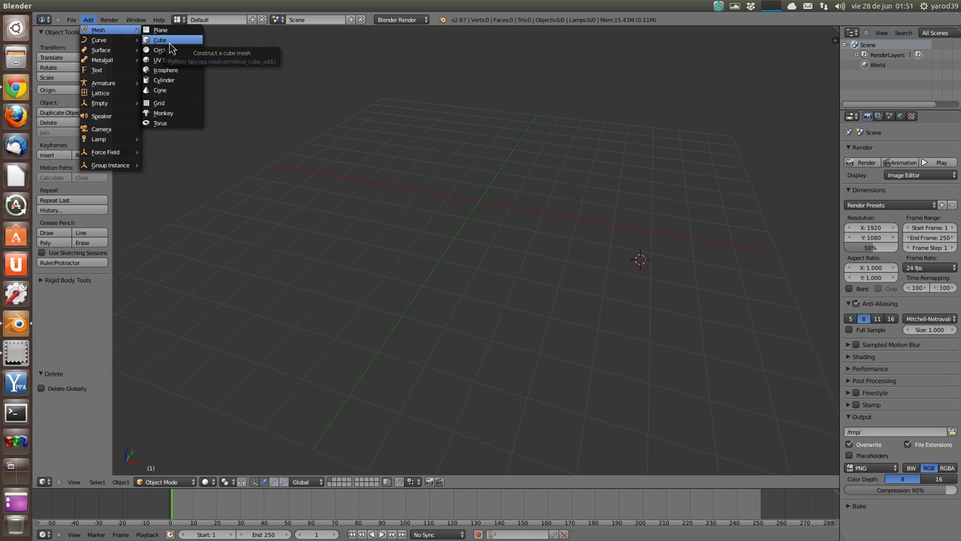
Add a new cube at the 3D cursor and move it near the grid centre
left_click(170, 44)
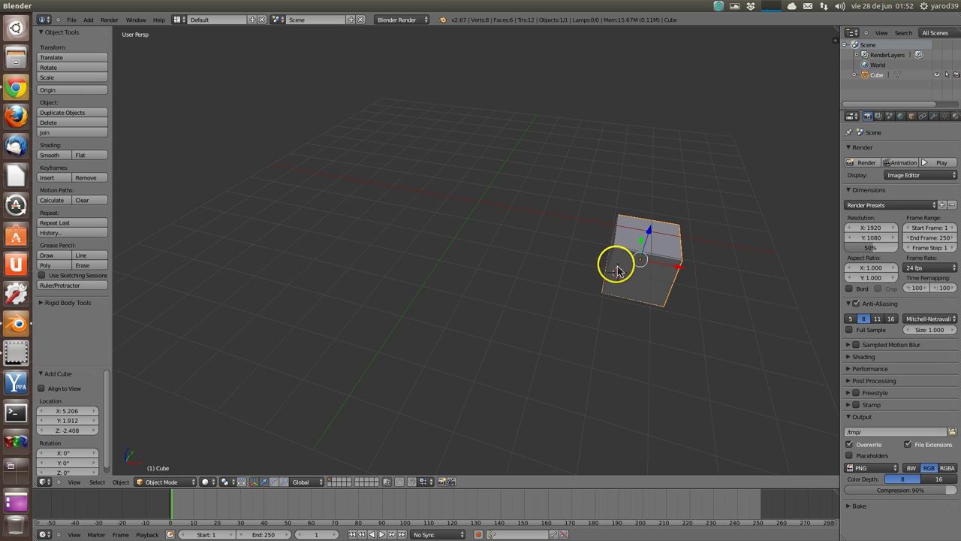
key("g")
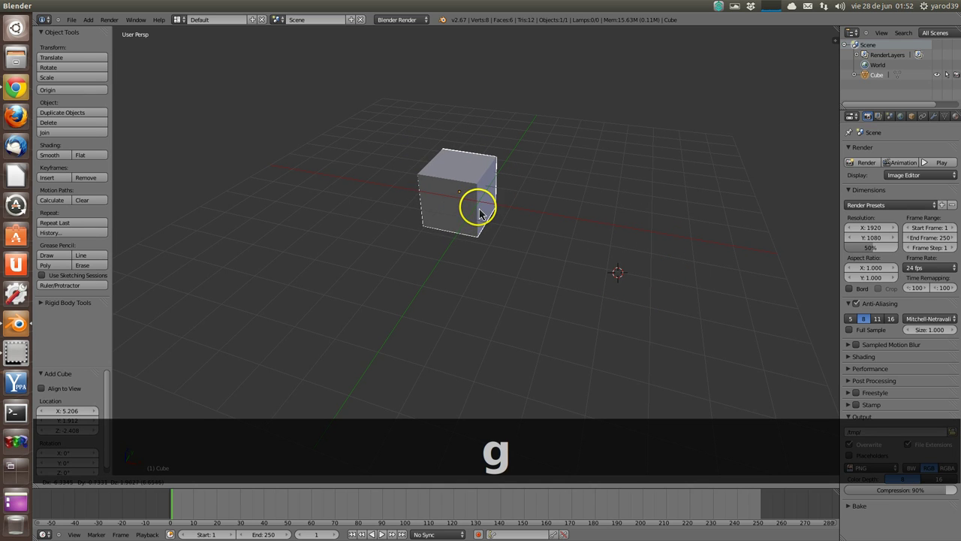
left_click(490, 210)
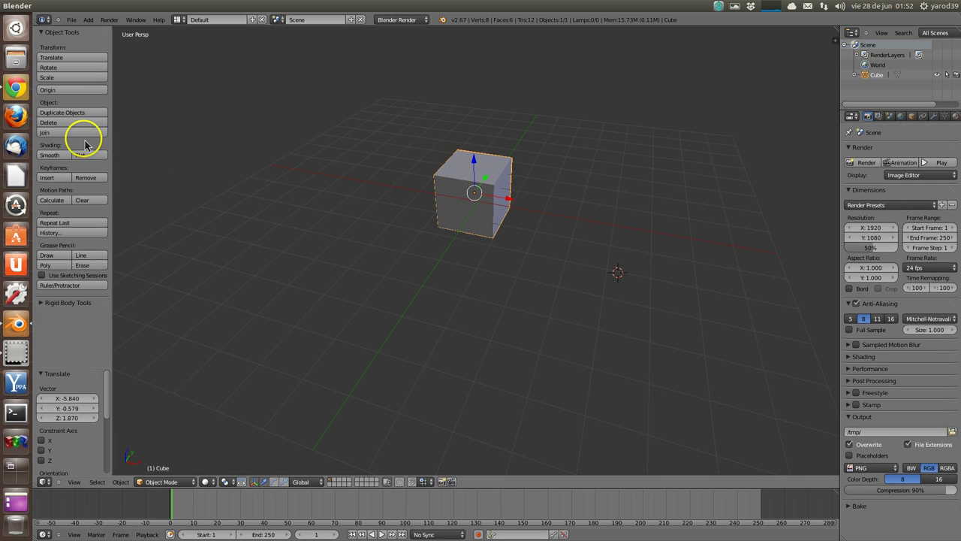
Delete the cube using the Object Tools panel
left_click(76, 134)
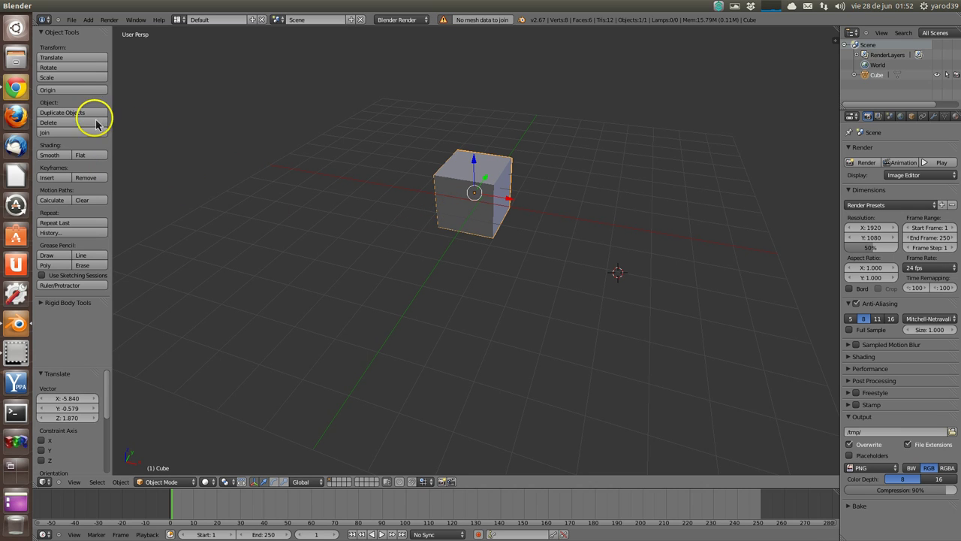
left_click(88, 124)
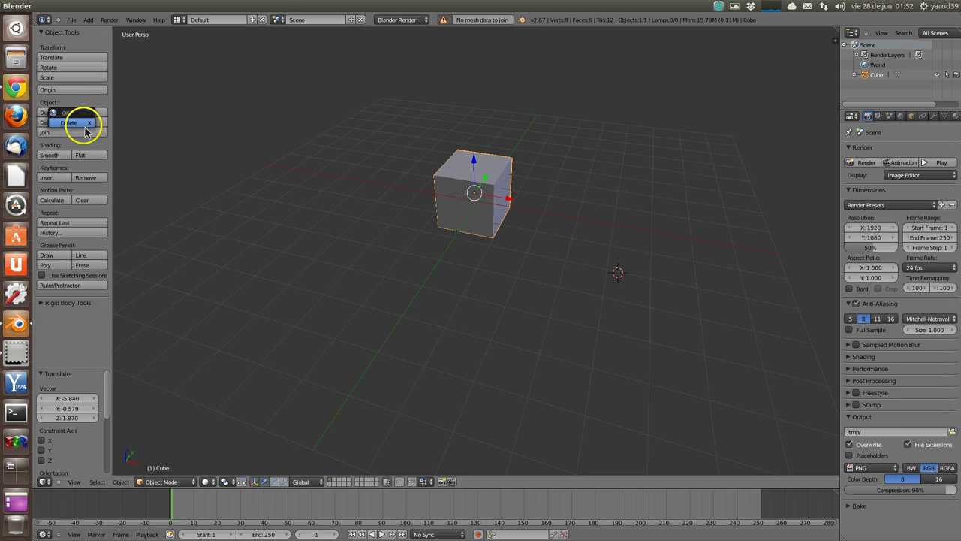
left_click(81, 128)
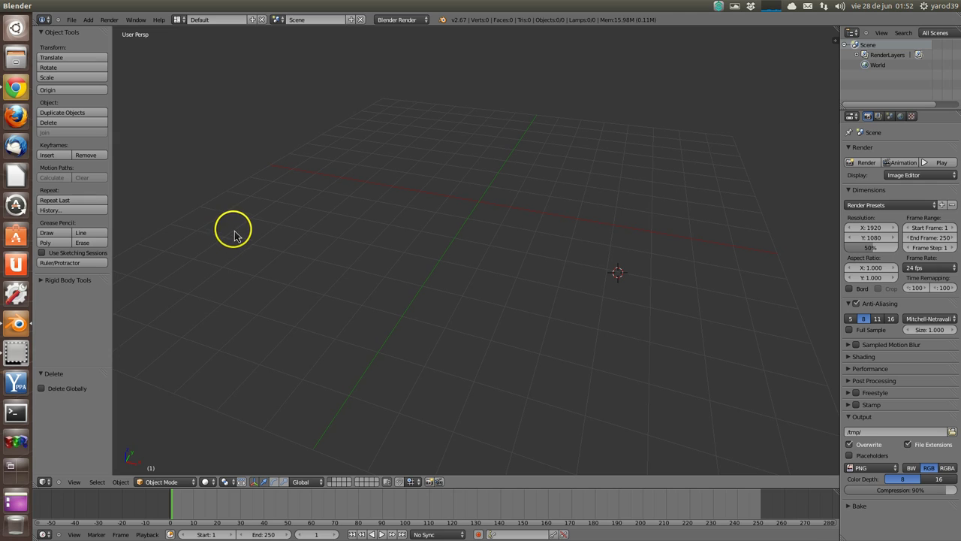
Add a mesh cylinder and move it upward to a new position
left_click(87, 20)
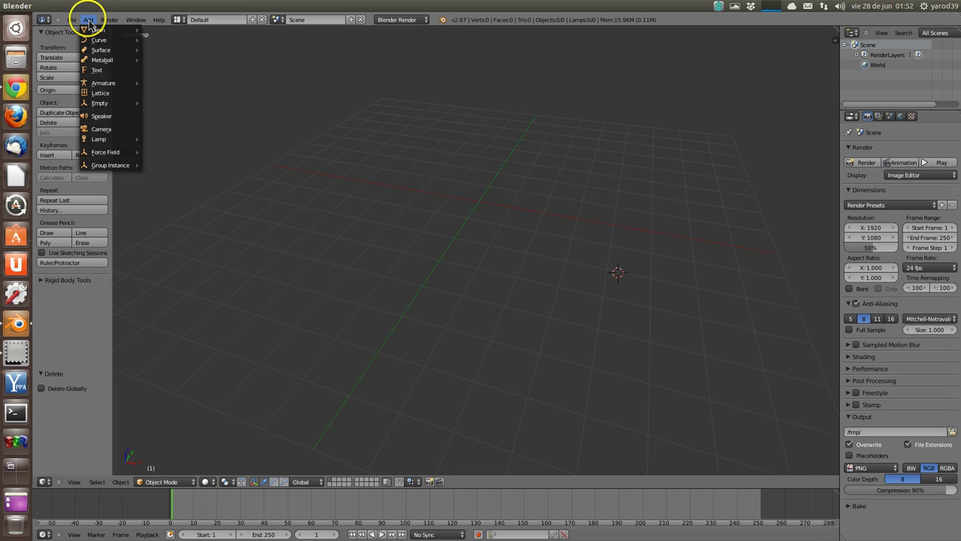
mouse_move(98, 30)
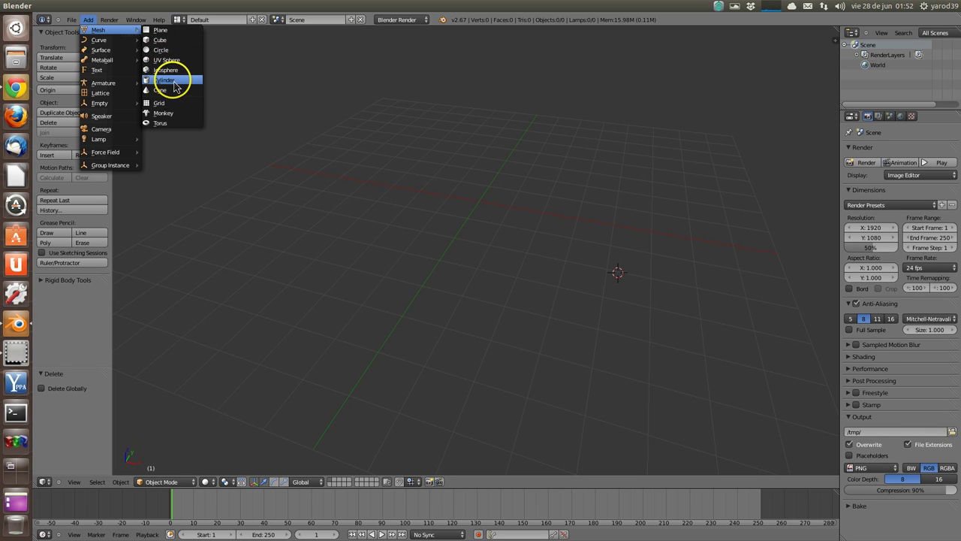
left_click(175, 88)
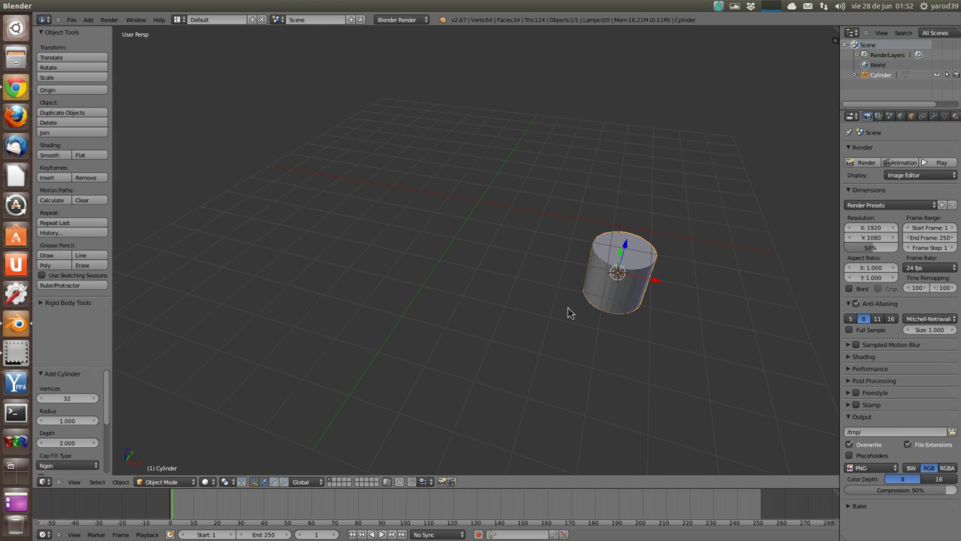
key("g")
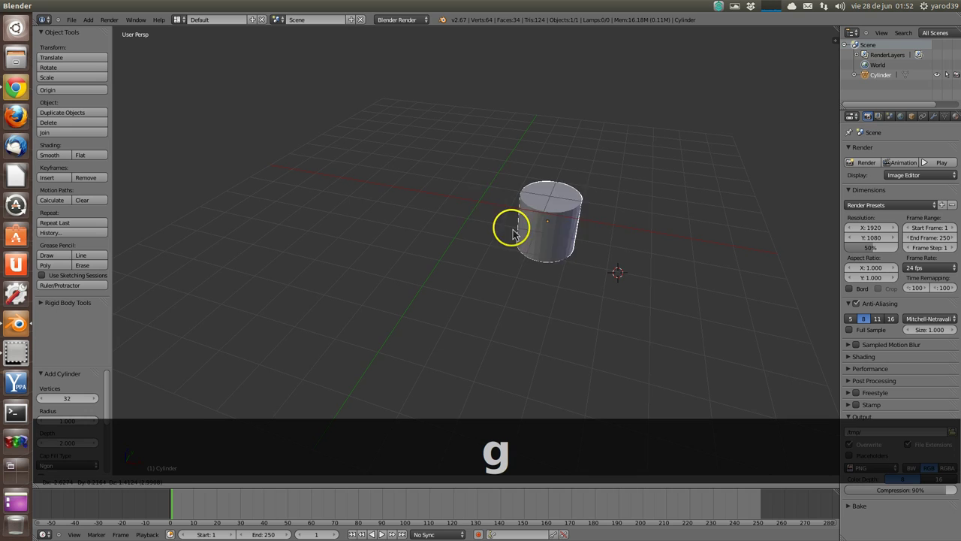
left_click(481, 218)
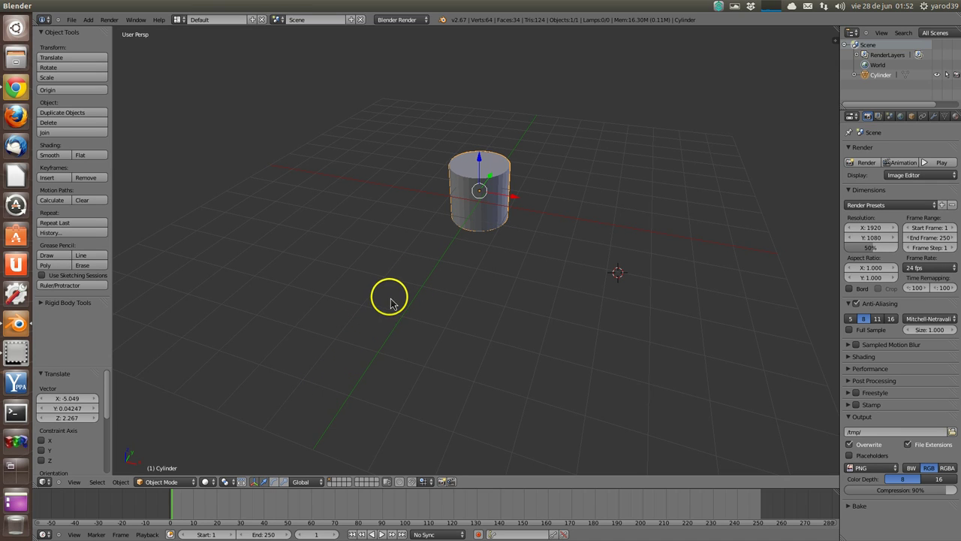
Place the 3D cursor further left, then delete the cylinder and confirm
left_click(410, 260)
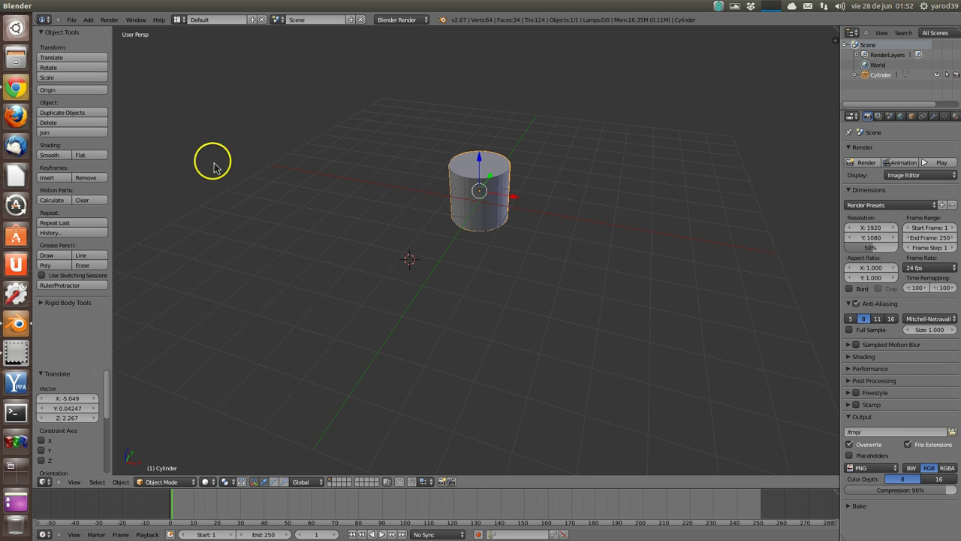
left_click(77, 123)
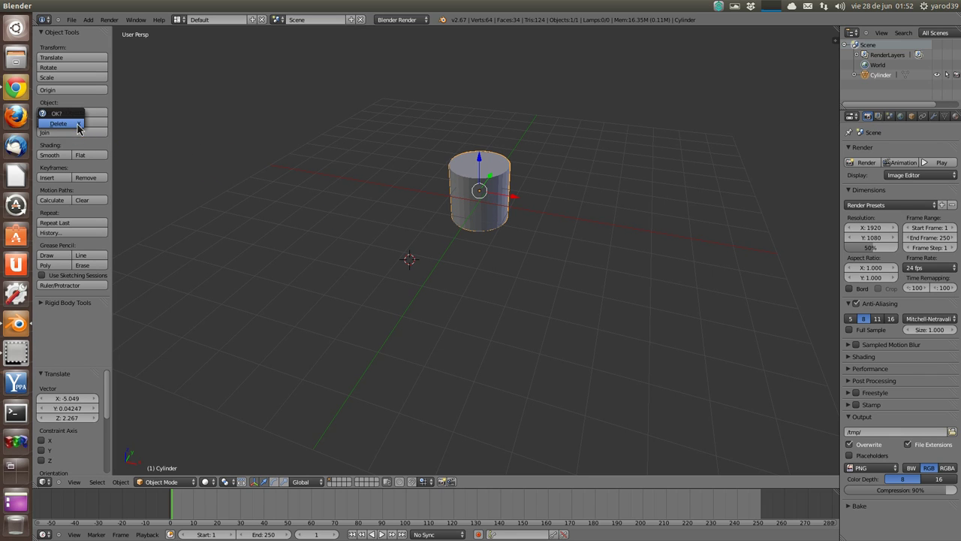
left_click(60, 124)
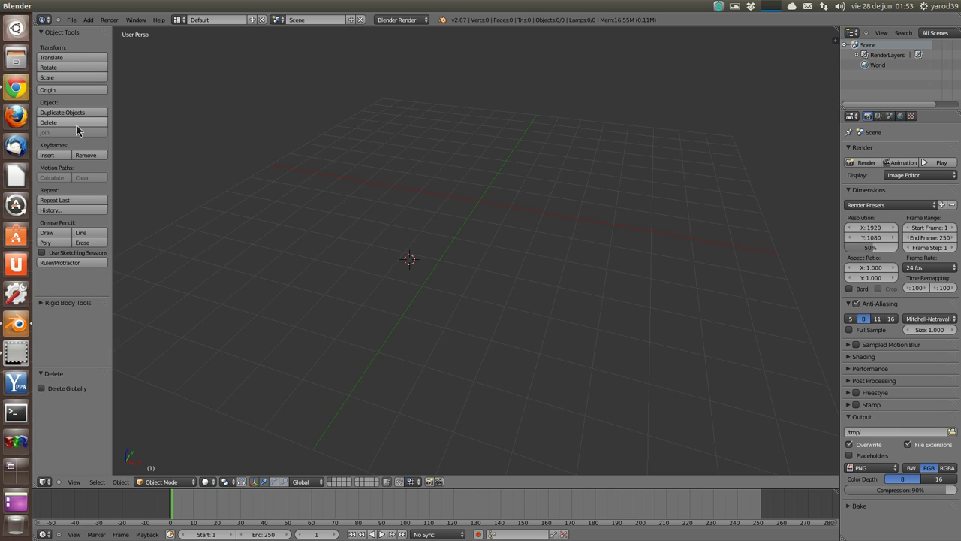
Add a Suzanne monkey head from the Mesh primitives
left_click(88, 19)
left_click(95, 30)
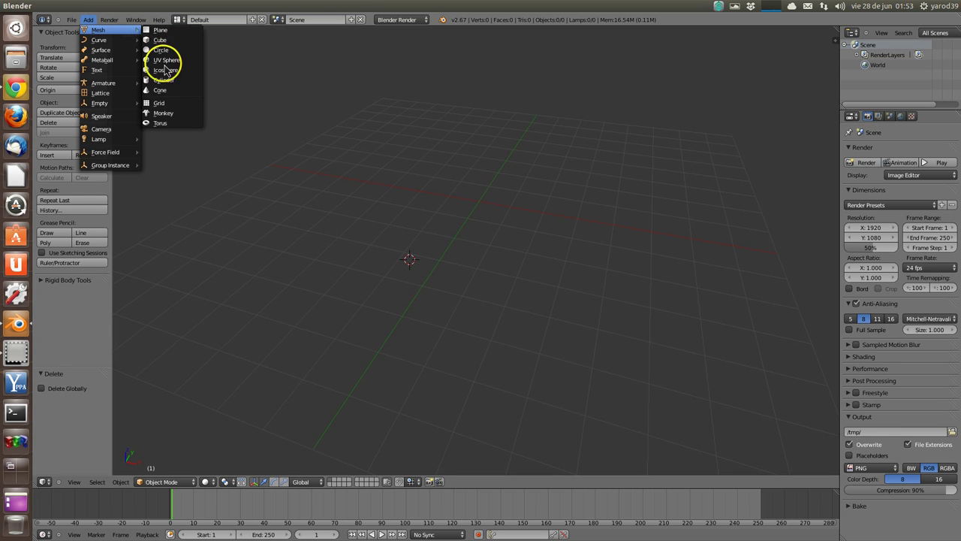
left_click(178, 118)
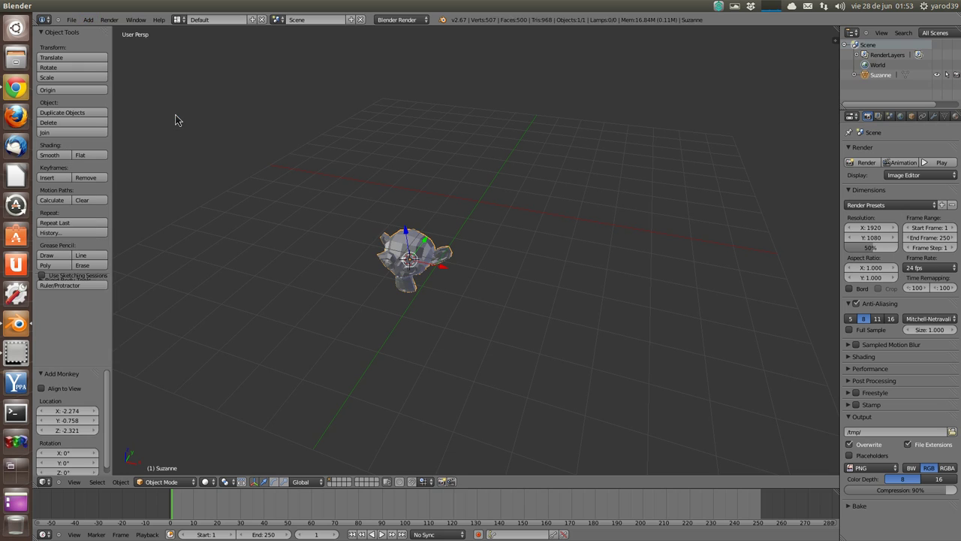
left_click_drag(189, 176, 411, 280)
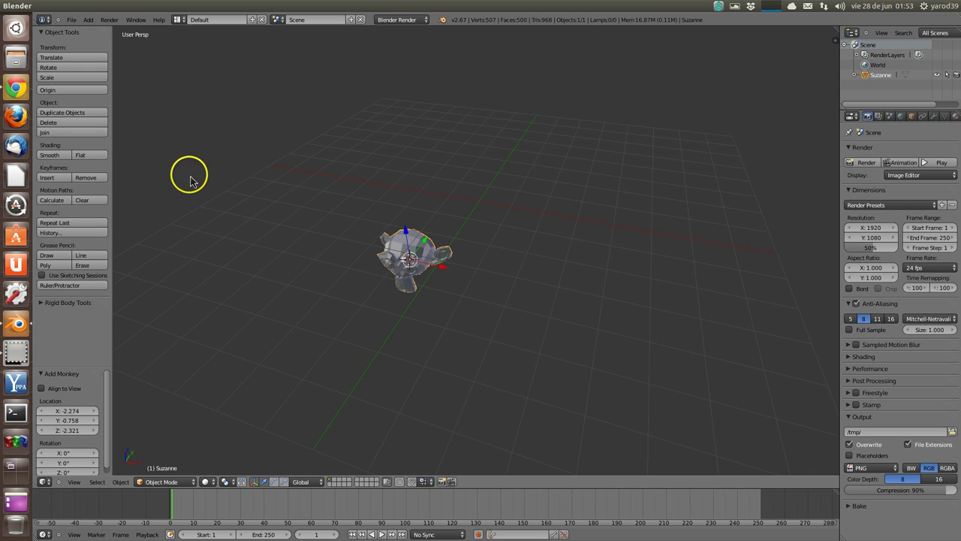
Move Suzanne up and to the right, about 1.548, 2.091, 1.824 along X, Y, Z
key("g")
left_click(411, 279)
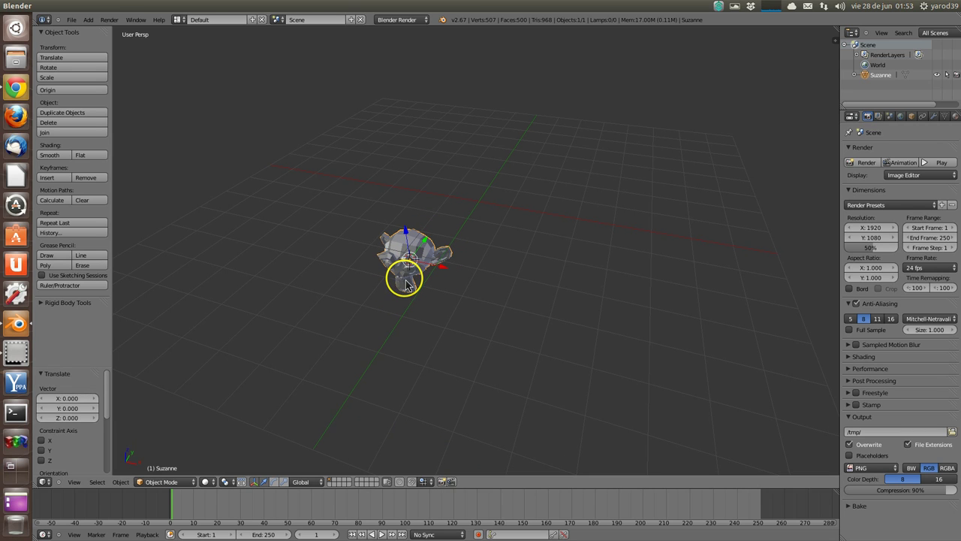
key("g")
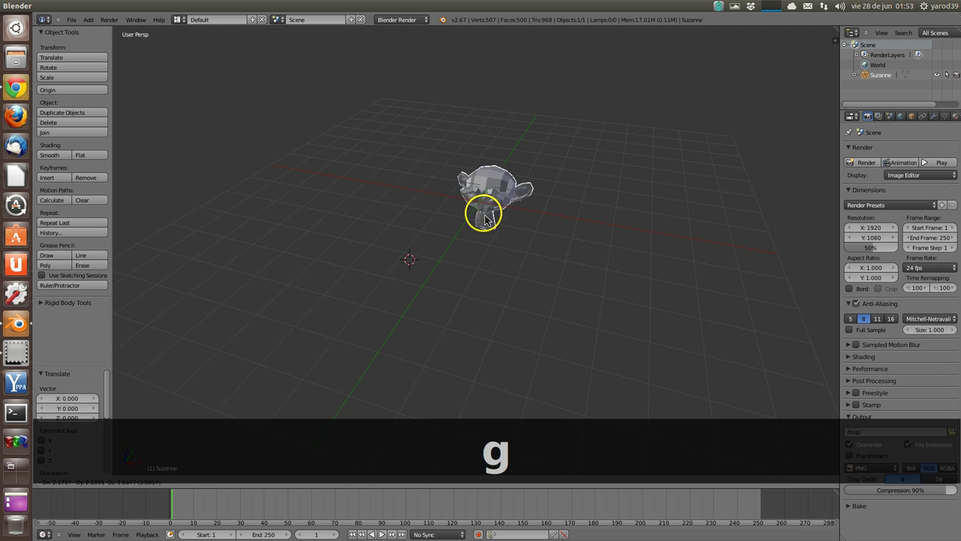
left_click(468, 217)
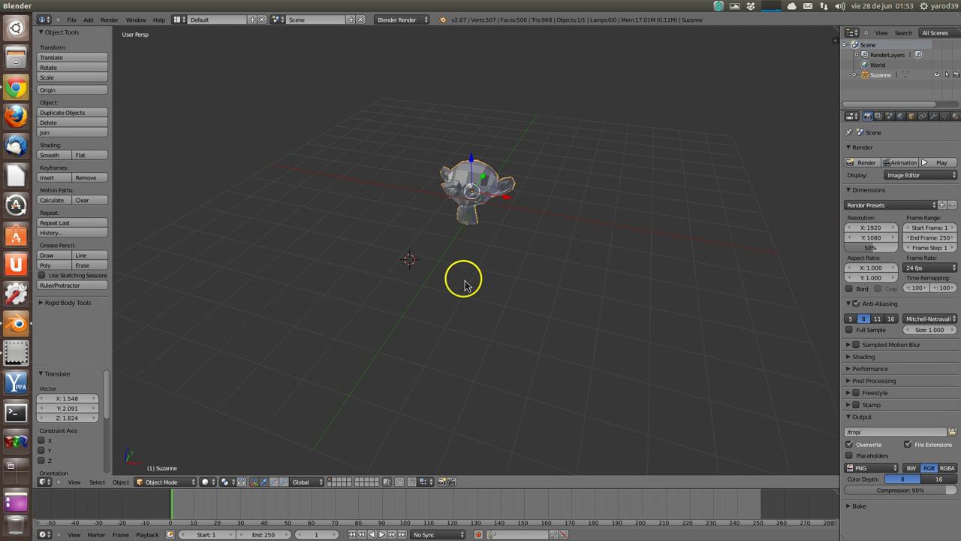
Zoom and orbit around Suzanne, ending in a top-down view
scroll(465, 283, "up", 2)
scroll(464, 274, "up", 2)
middle_click_drag(463, 272, 464, 253)
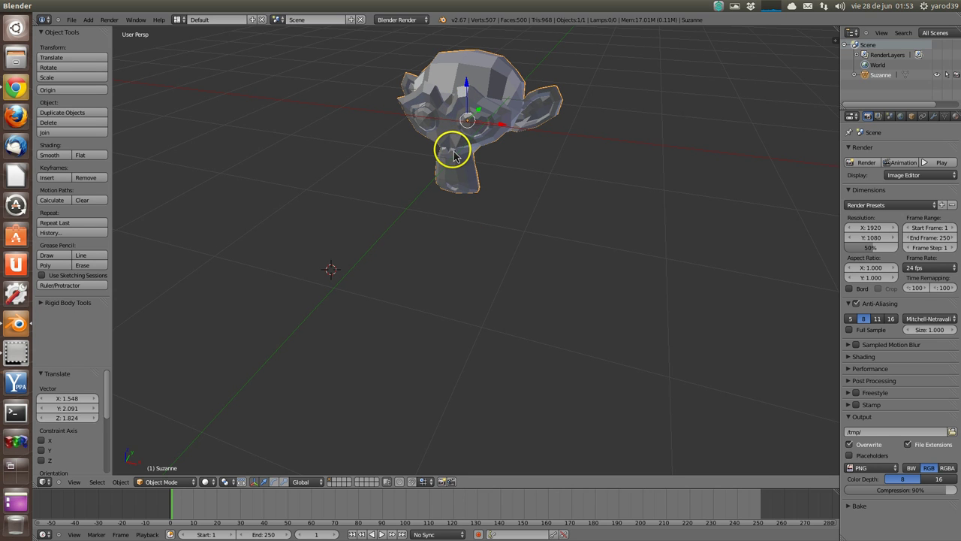
mouse_move(451, 124)
middle_mouse_down()
mouse_move(446, 136)
mouse_move(456, 118)
mouse_move(493, 112)
mouse_move(495, 98)
mouse_move(530, 125)
mouse_move(479, 158)
middle_mouse_up()
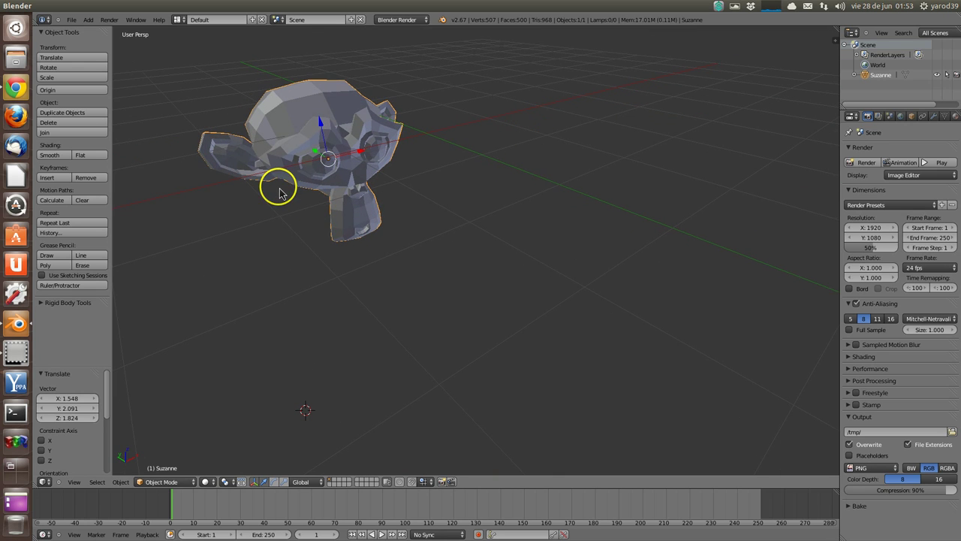
scroll(281, 197, "down", 2)
scroll(283, 202, "up", 1)
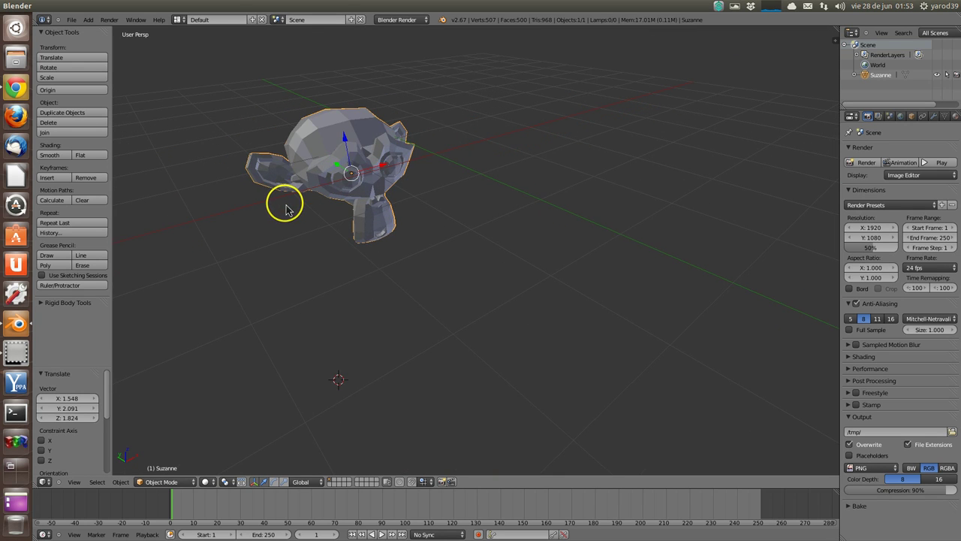
mouse_move(279, 215)
middle_mouse_down()
mouse_move(330, 217)
mouse_move(425, 193)
mouse_move(448, 203)
middle_mouse_up()
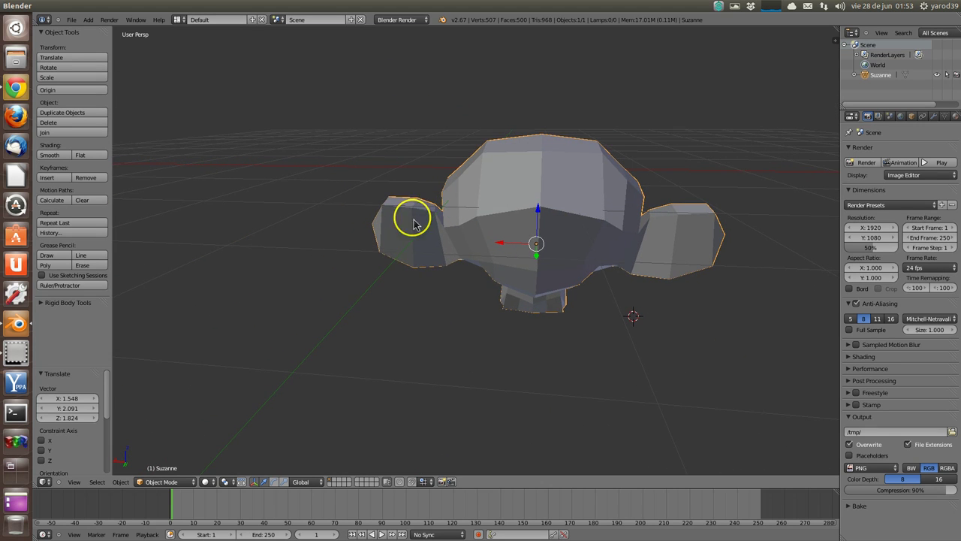
scroll(445, 304, "down", 3)
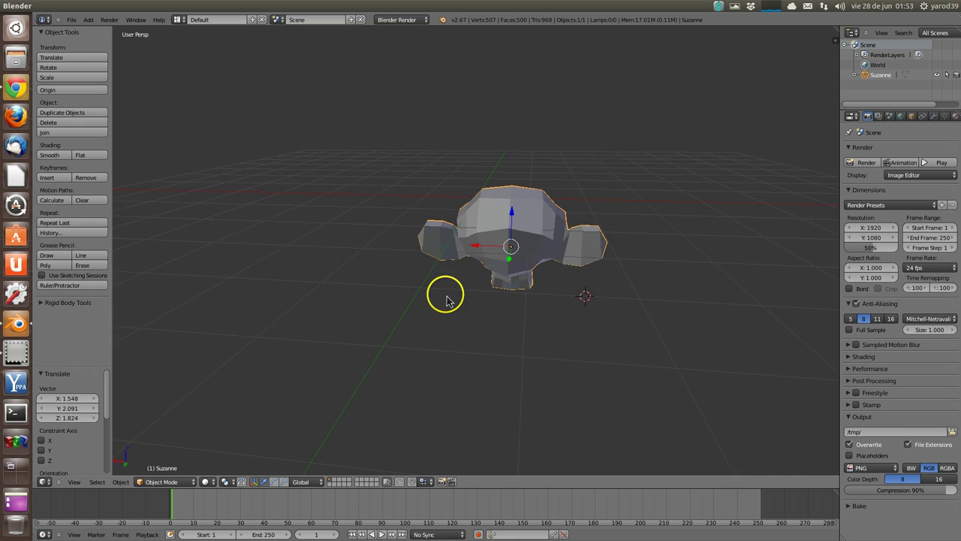
mouse_move(445, 300)
middle_mouse_down()
mouse_move(584, 275)
mouse_move(691, 279)
mouse_move(697, 295)
middle_mouse_up()
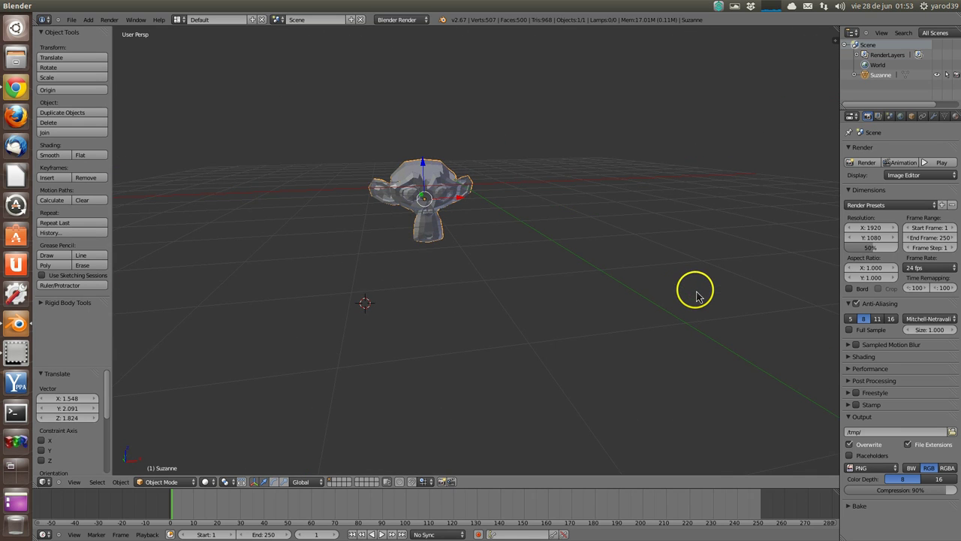
scroll(533, 262, "up", 1)
scroll(530, 258, "up", 1)
scroll(531, 257, "up", 1)
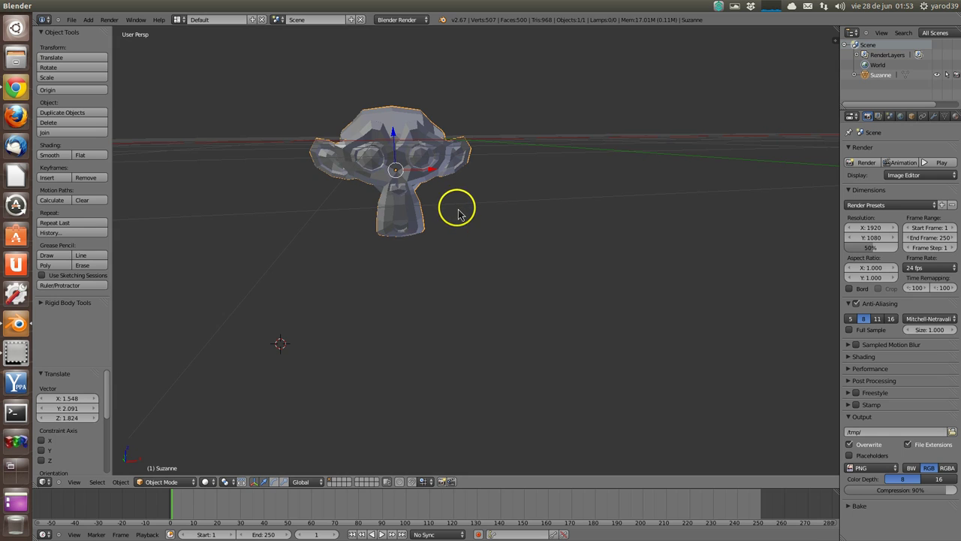
key("KP_8")
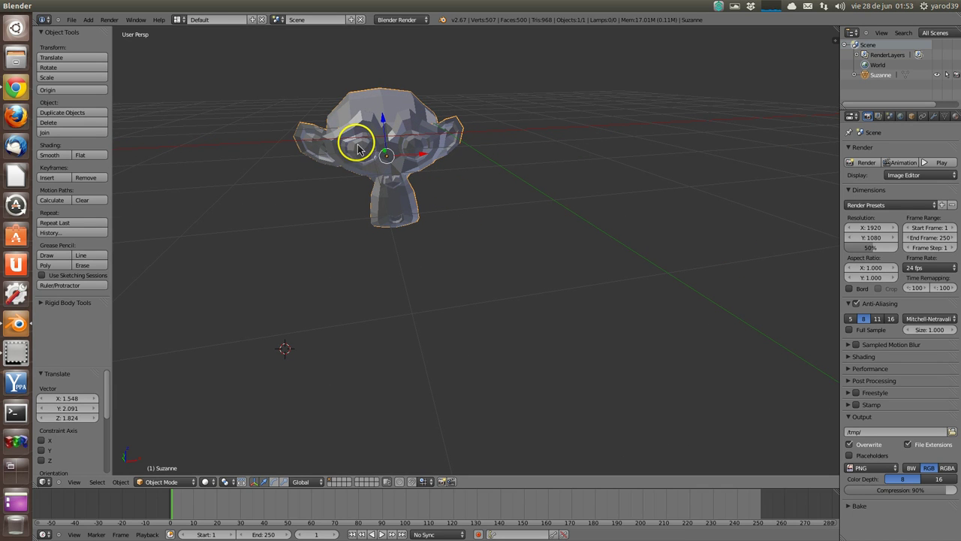
Nudge Suzanne slightly along the Y axis and set the 3D cursor just left of her head
left_click(368, 137)
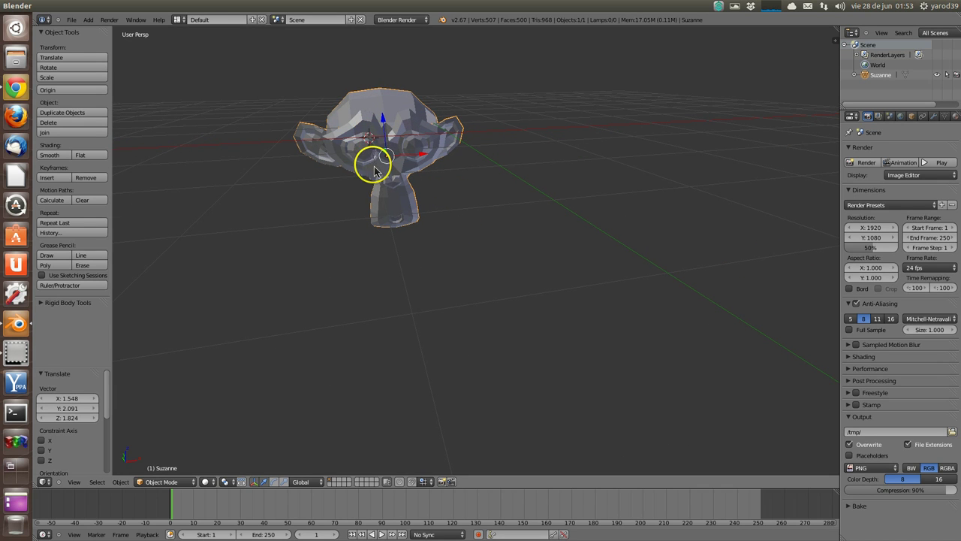
key("g")
key("y")
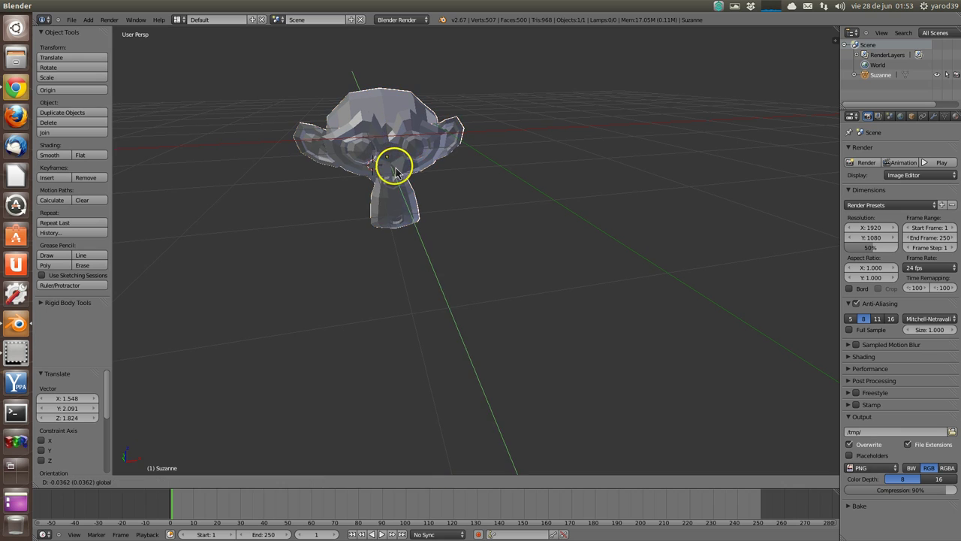
left_click(394, 170)
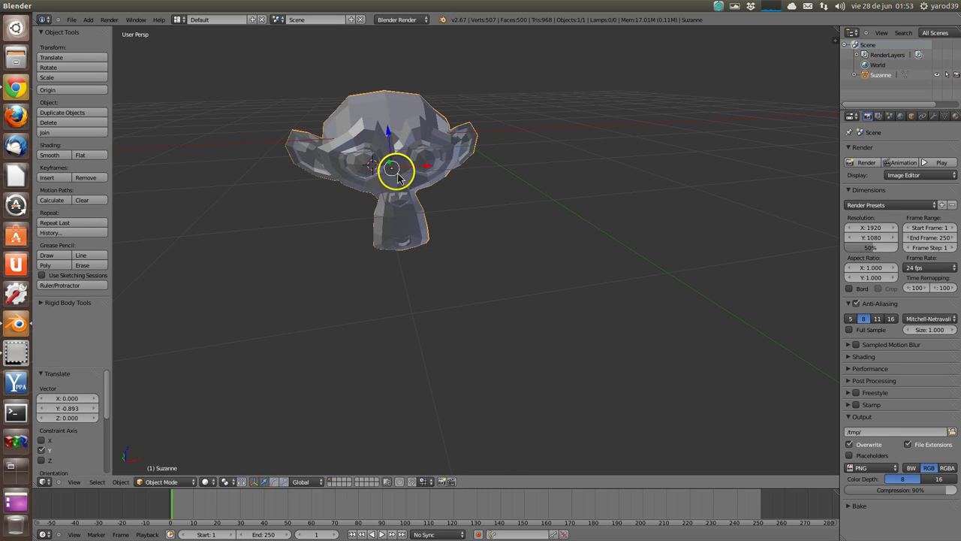
left_click(342, 226)
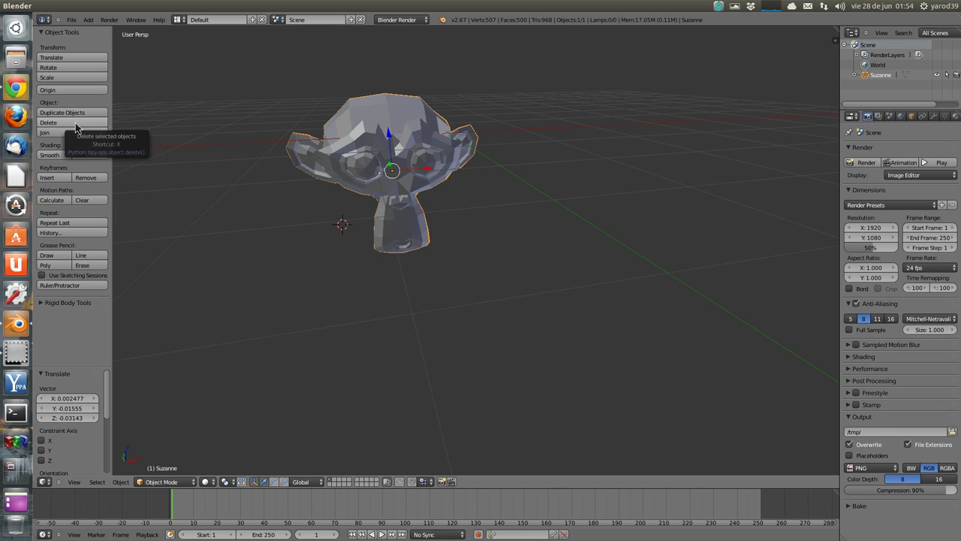
Delete Suzanne and confirm in the OK? popup, leaving 0 objects
left_click(75, 124)
left_click(75, 126)
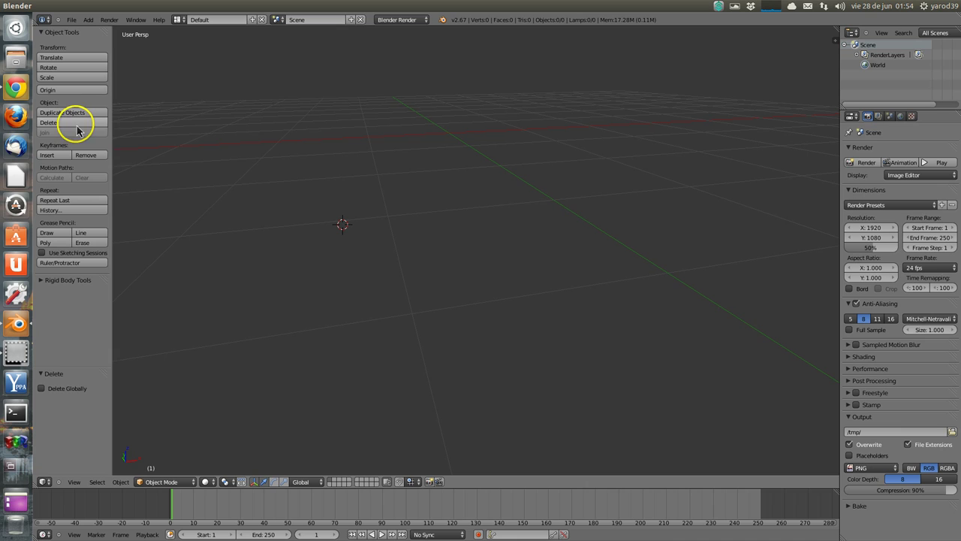
scroll(423, 196, "down", 3)
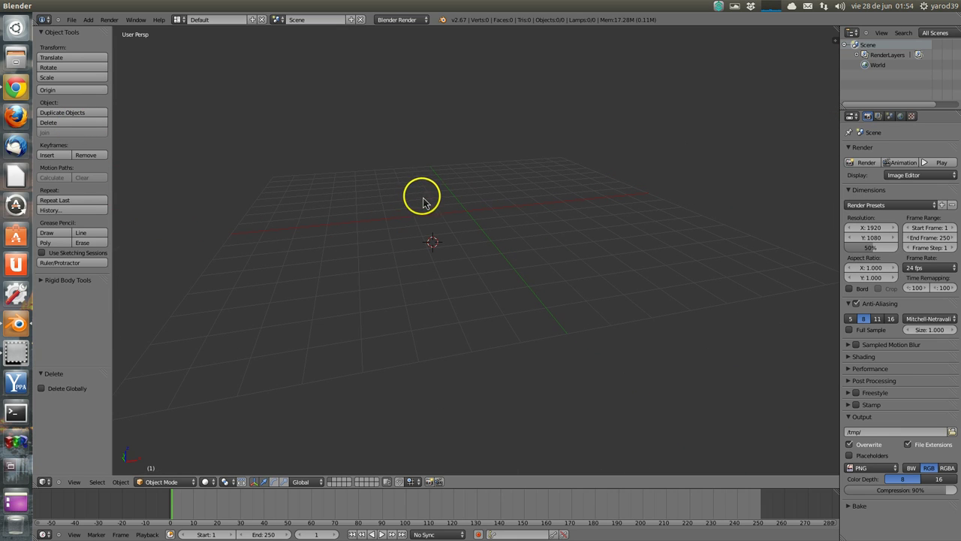